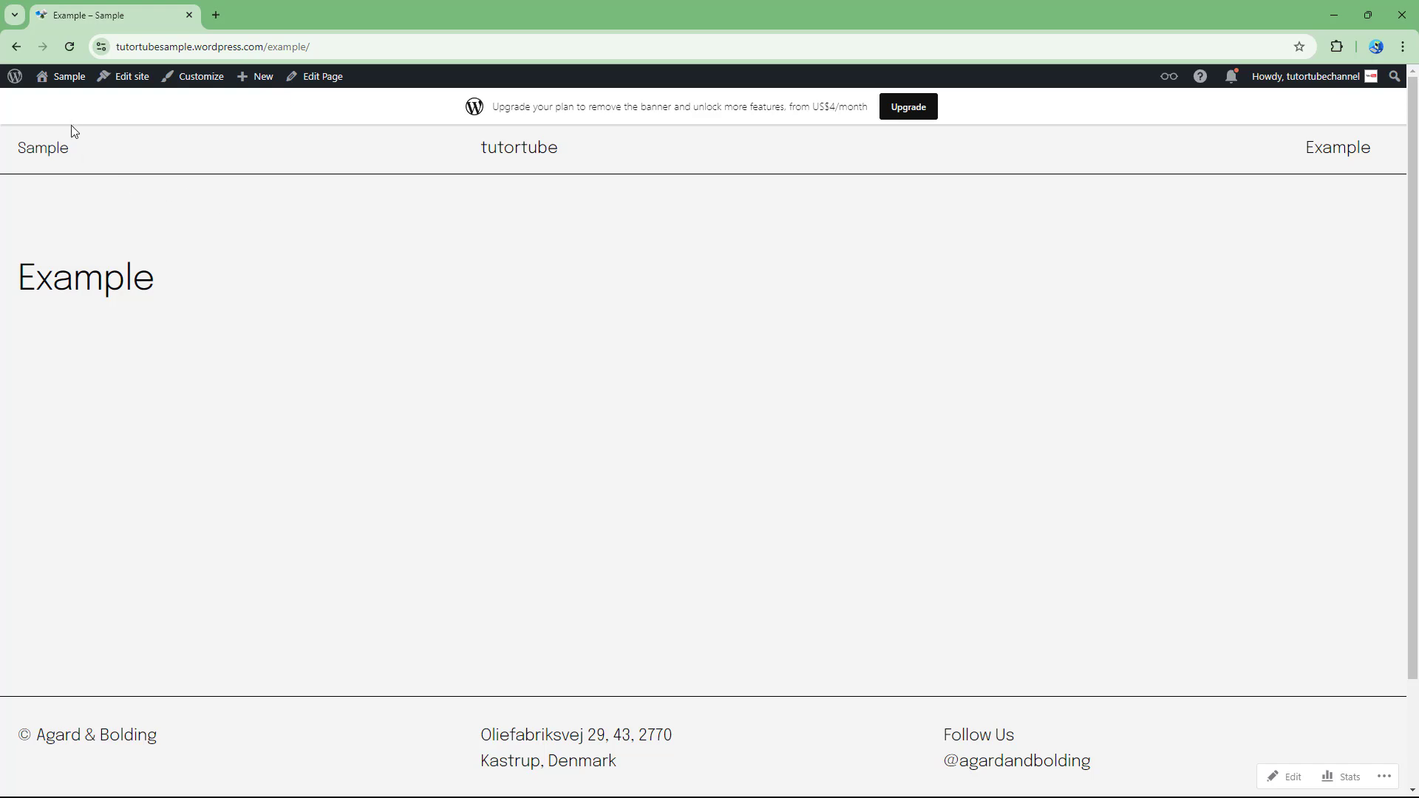
# Go from the all-sites overview to the Sample site's Pages list showing the Example page.
pyautogui.click(15, 77)
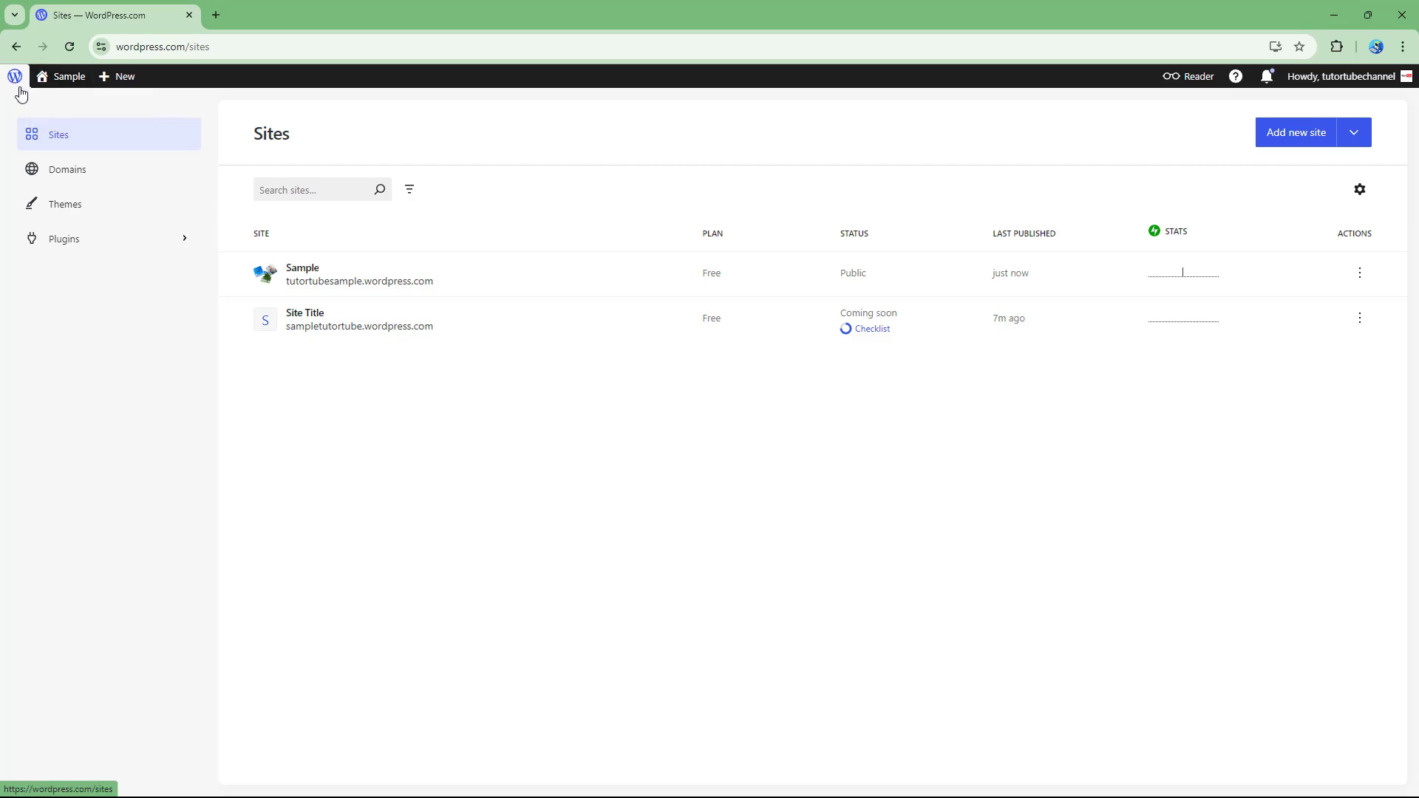
pyautogui.moveTo(57, 74)
pyautogui.click(58, 121)
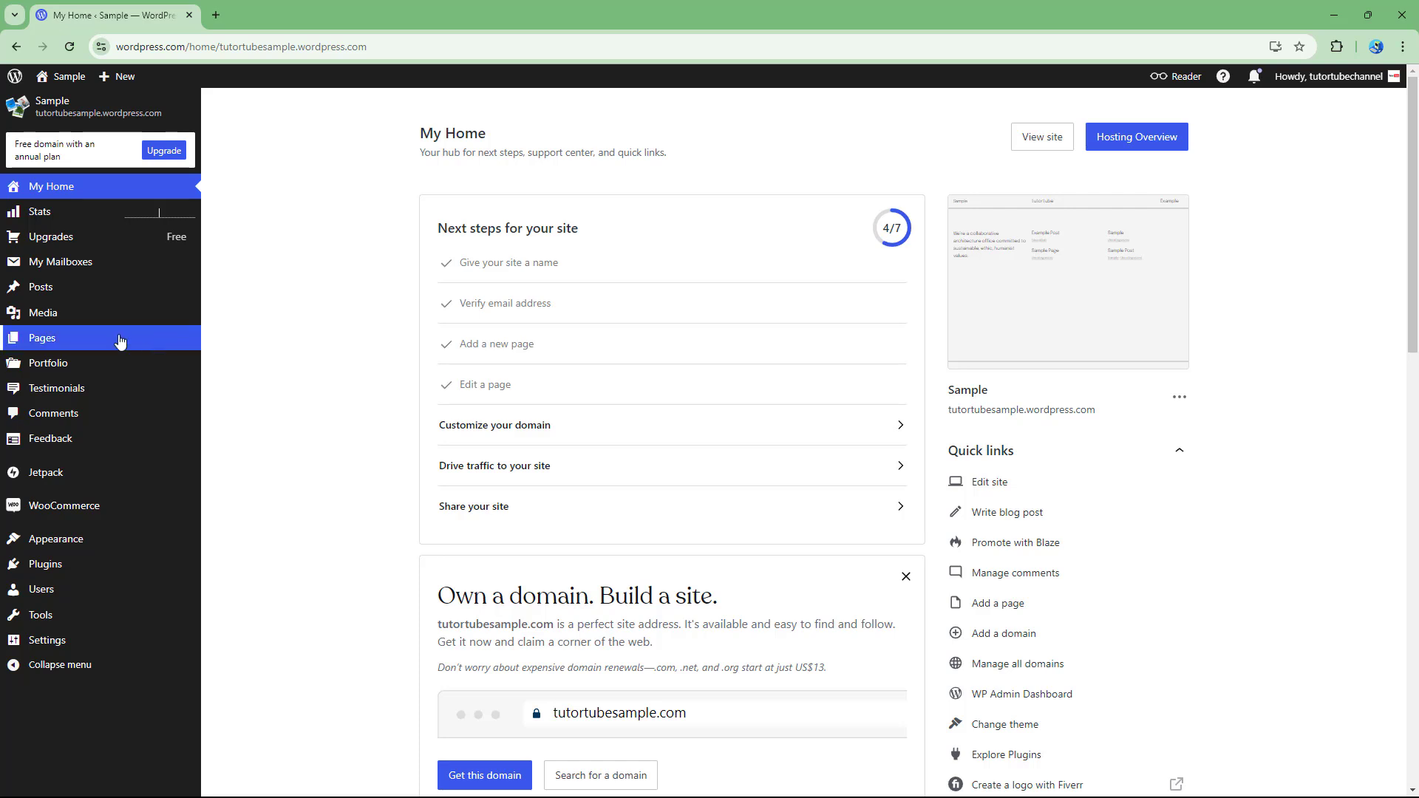
pyautogui.click(95, 340)
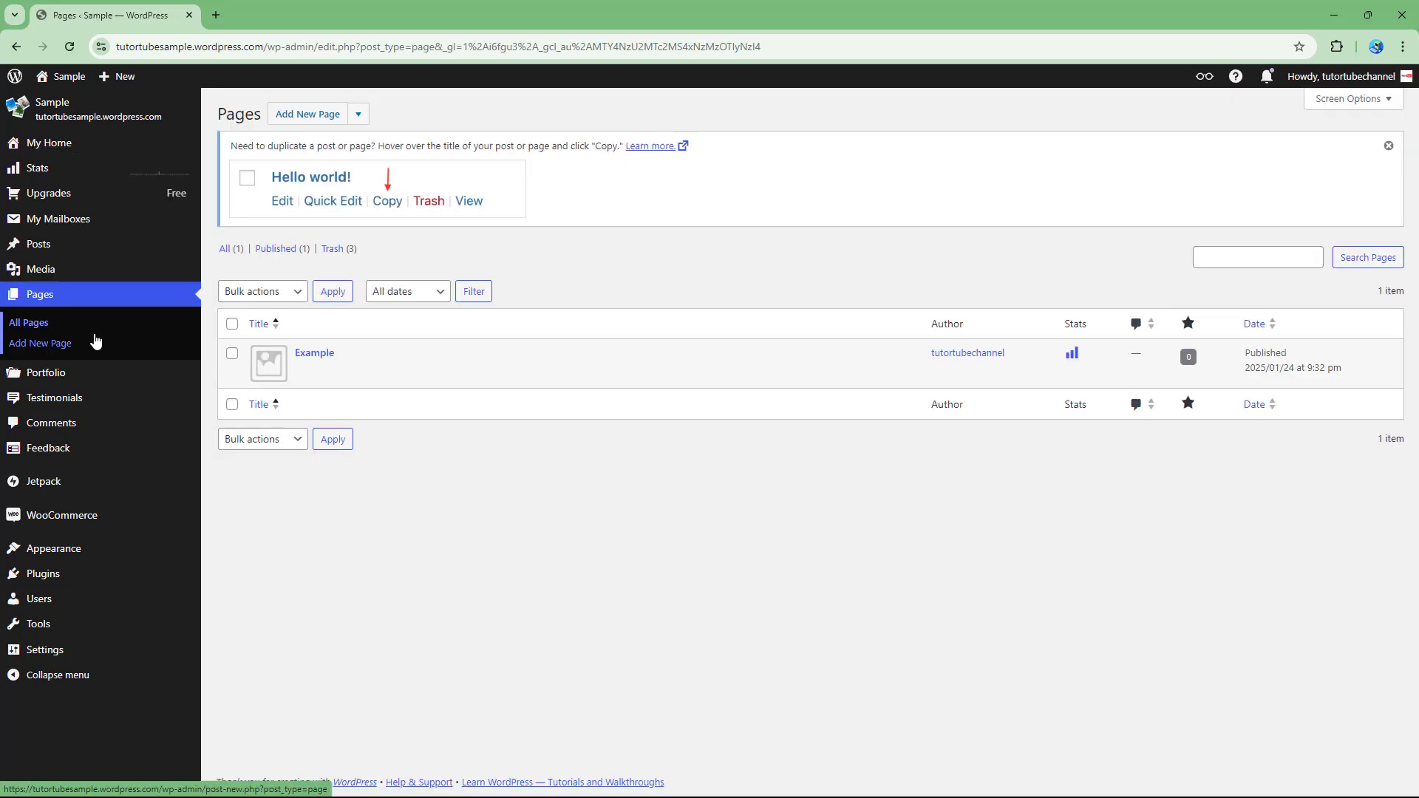
pyautogui.moveTo(318, 360)
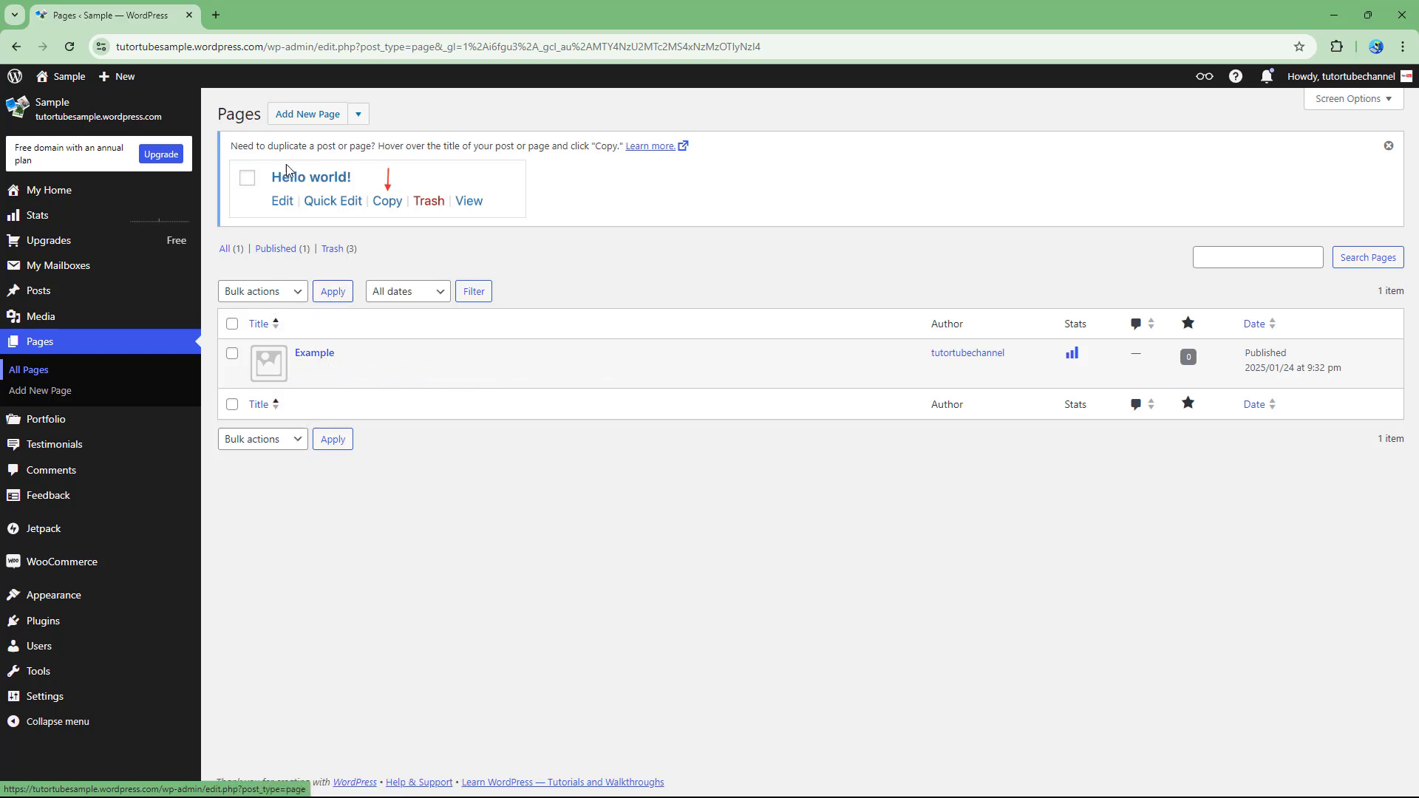
# Start a new page from the Contact 3 layout.
pyautogui.click(332, 116)
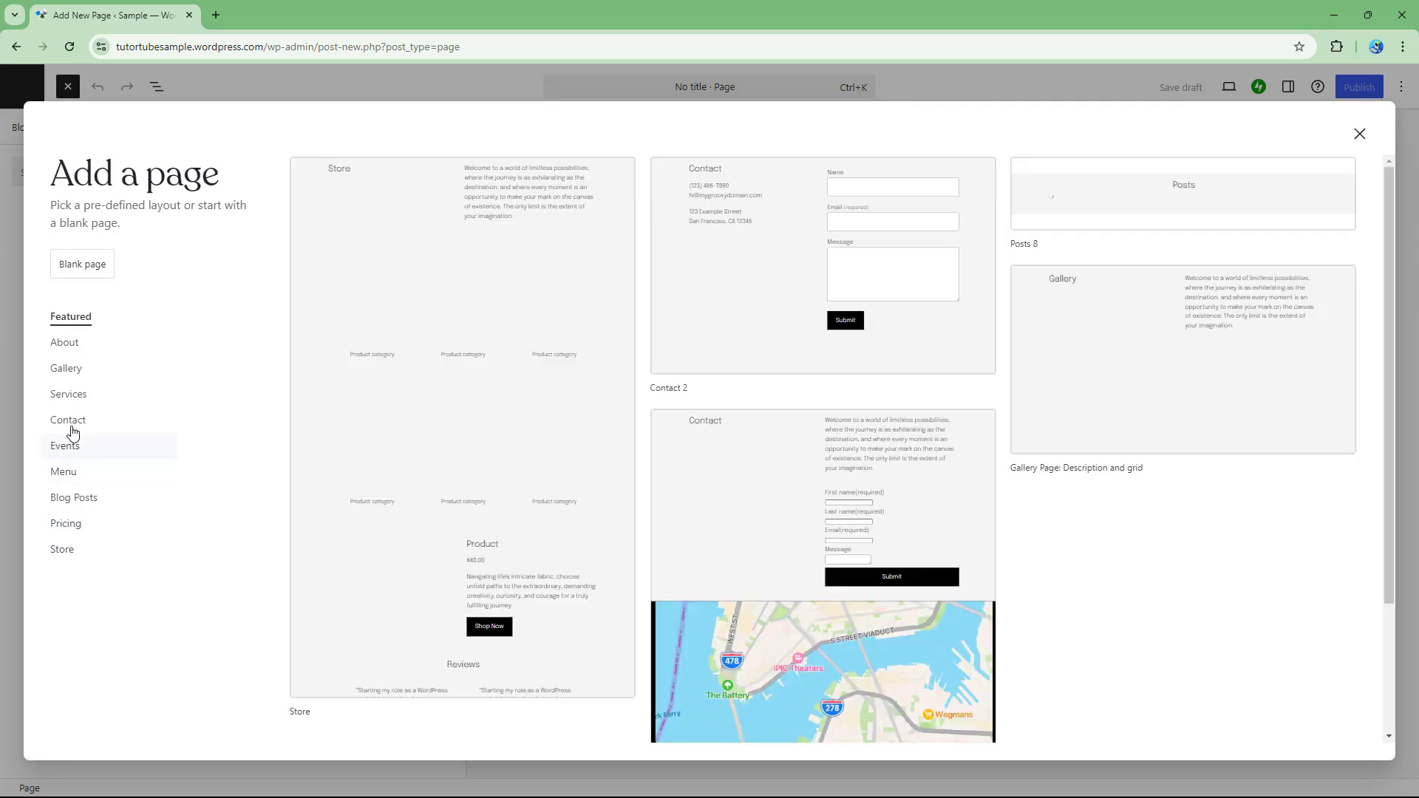
pyautogui.click(71, 424)
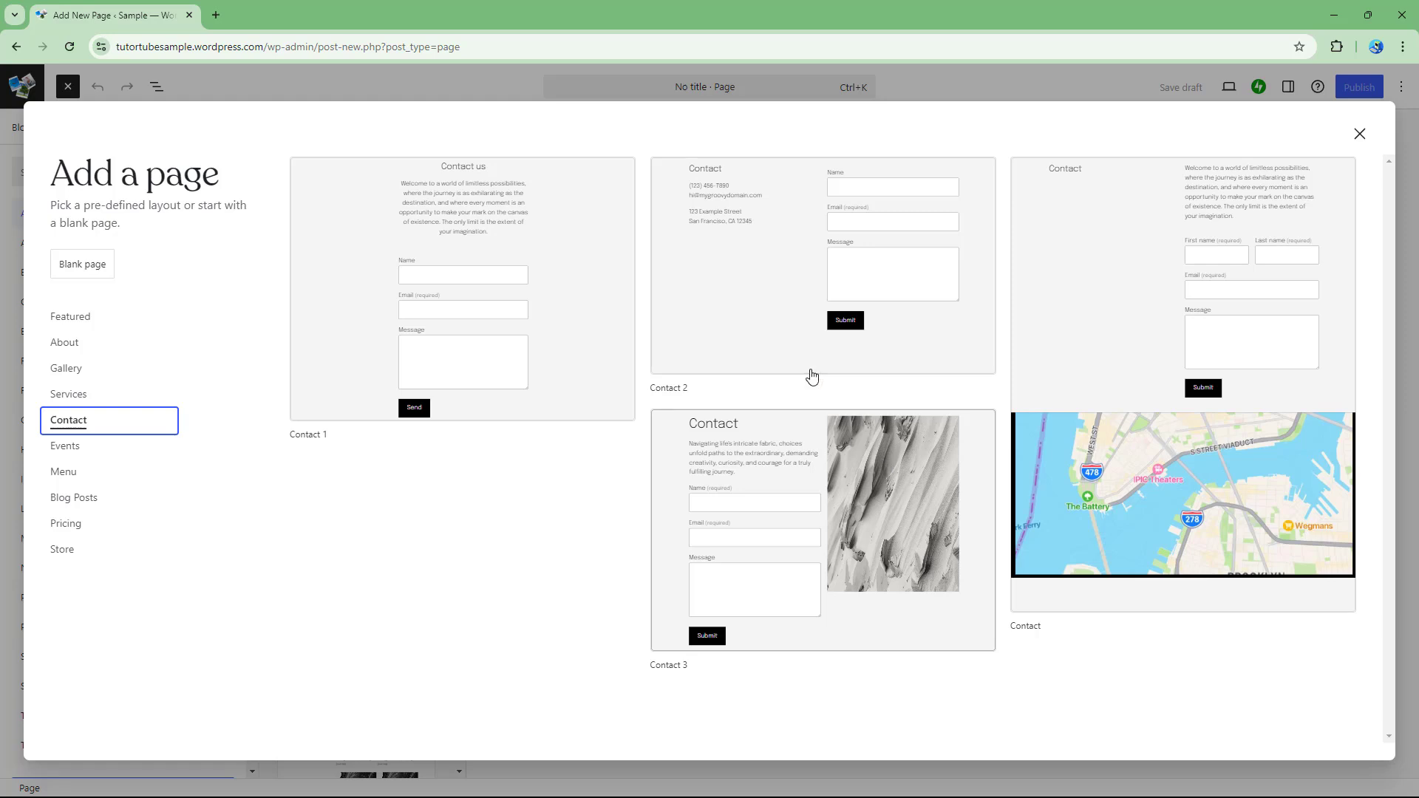
pyautogui.click(770, 501)
# Insert the Events (Page) pattern below the contact form and begin publishing.
pyautogui.scroll(-5, 909, 432)
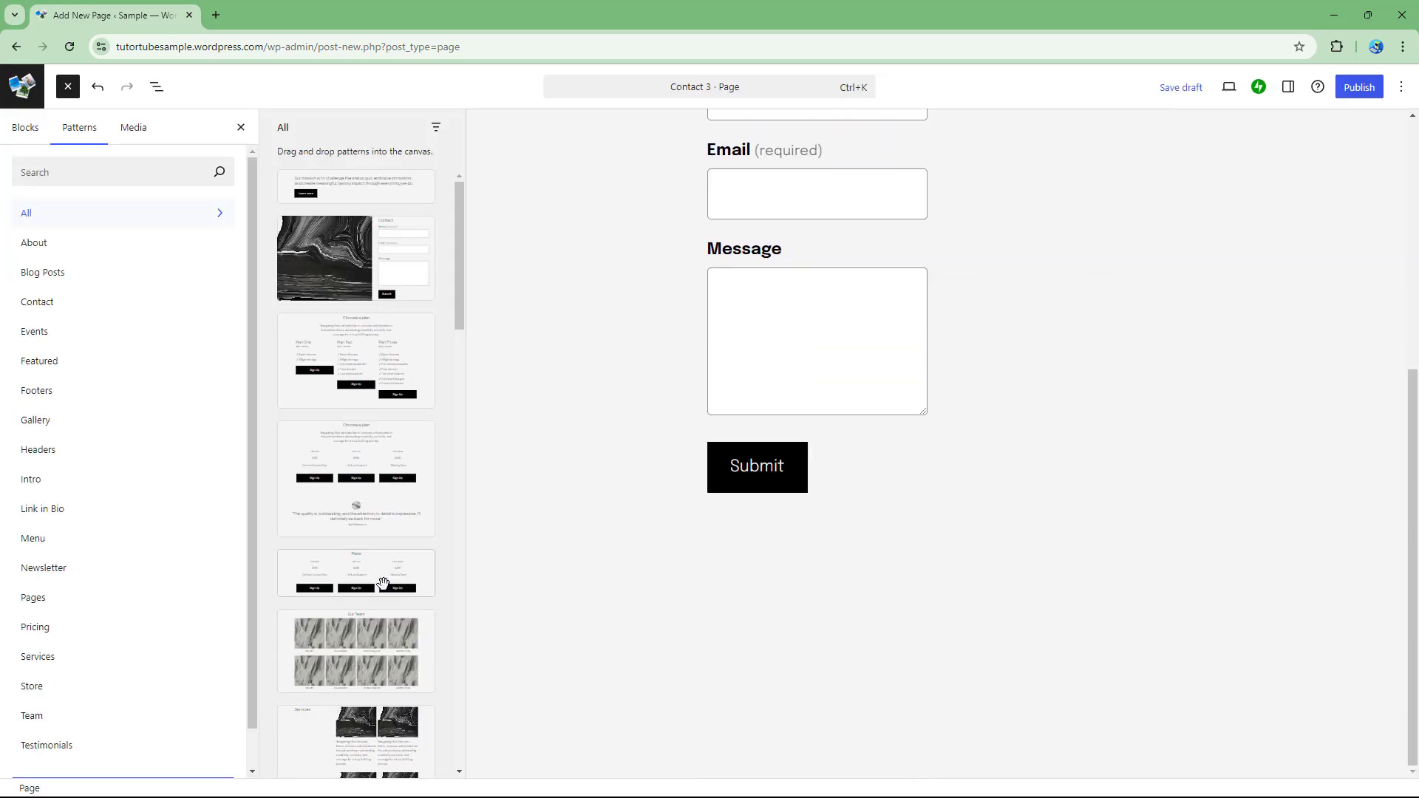
pyautogui.scroll(-10, 374, 581)
pyautogui.scroll(-10, 414, 524)
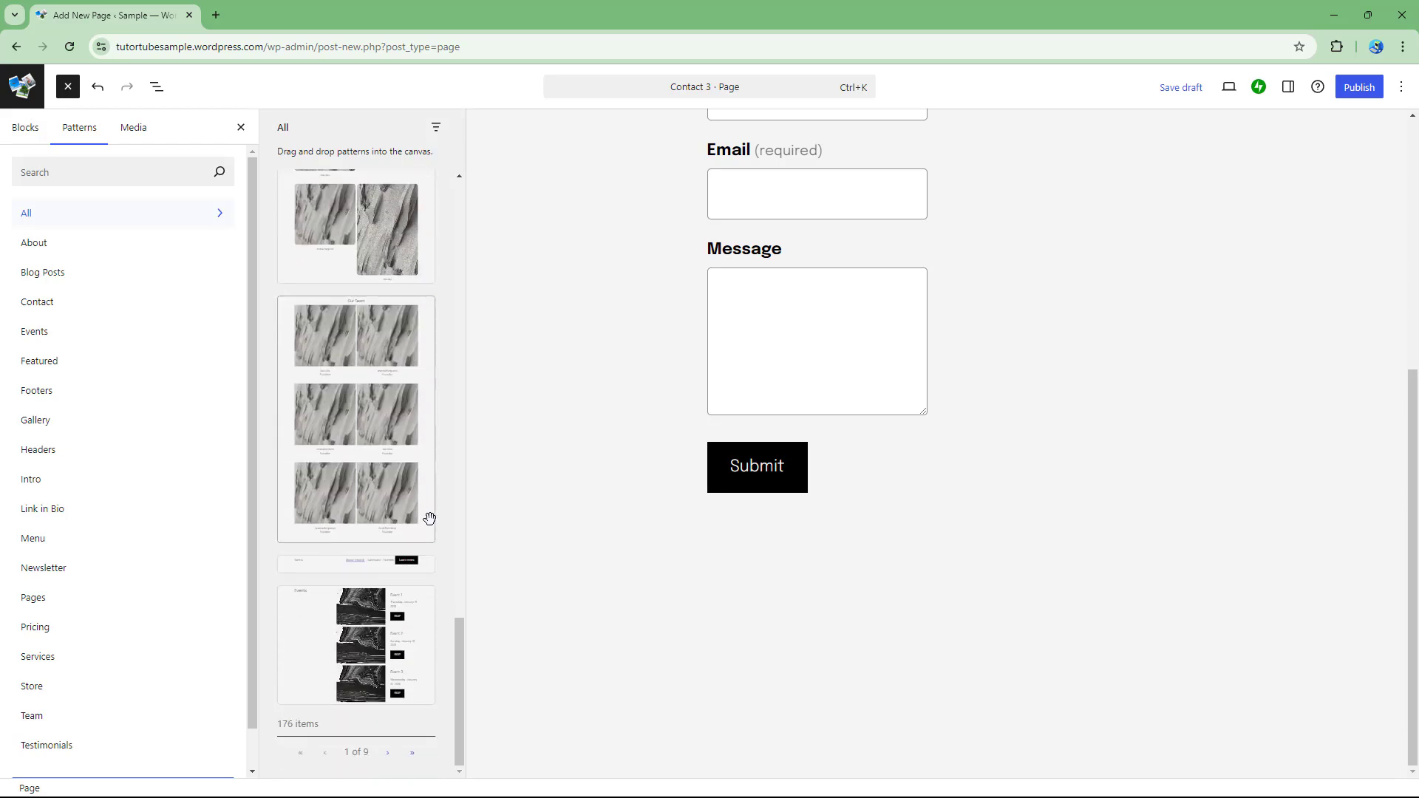
pyautogui.click(353, 645)
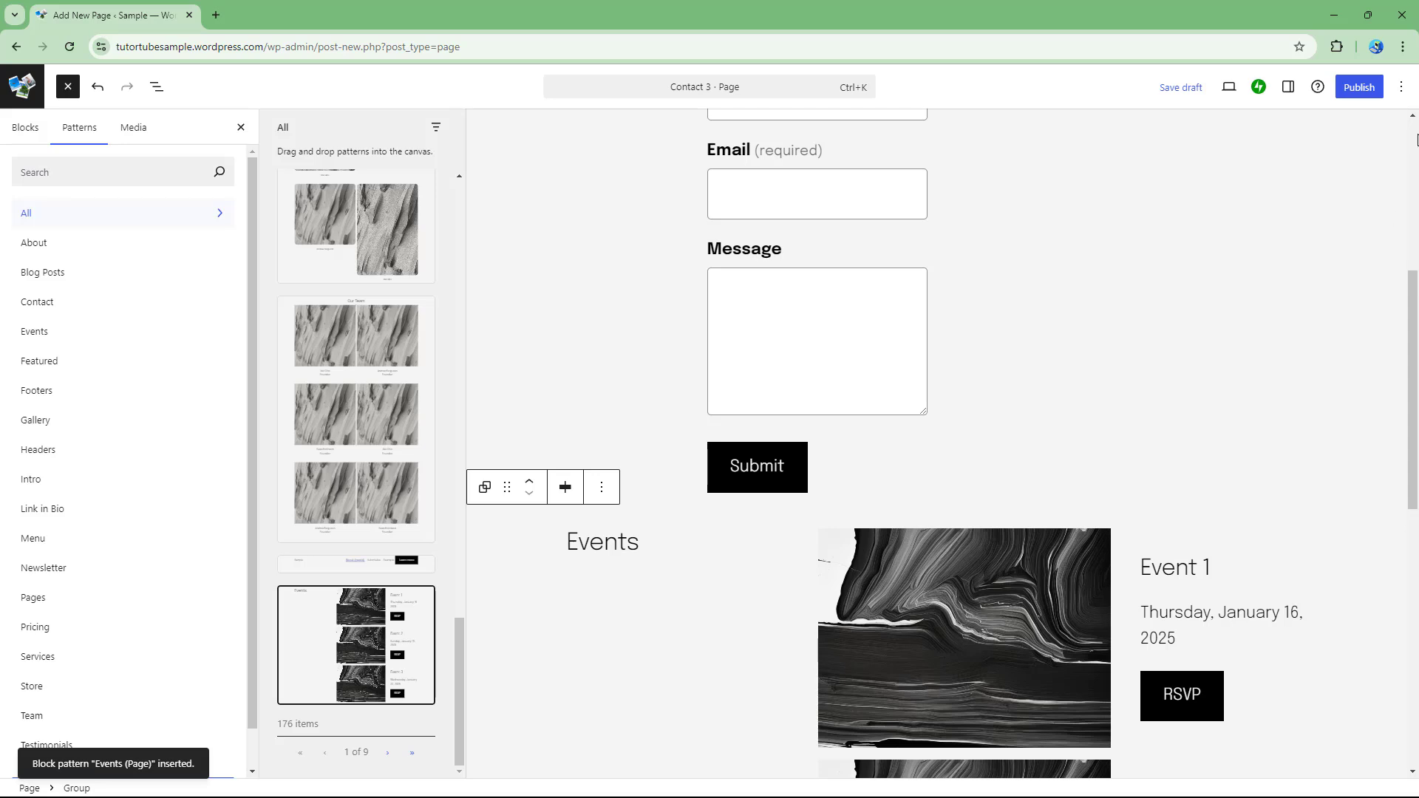
pyautogui.click(1360, 87)
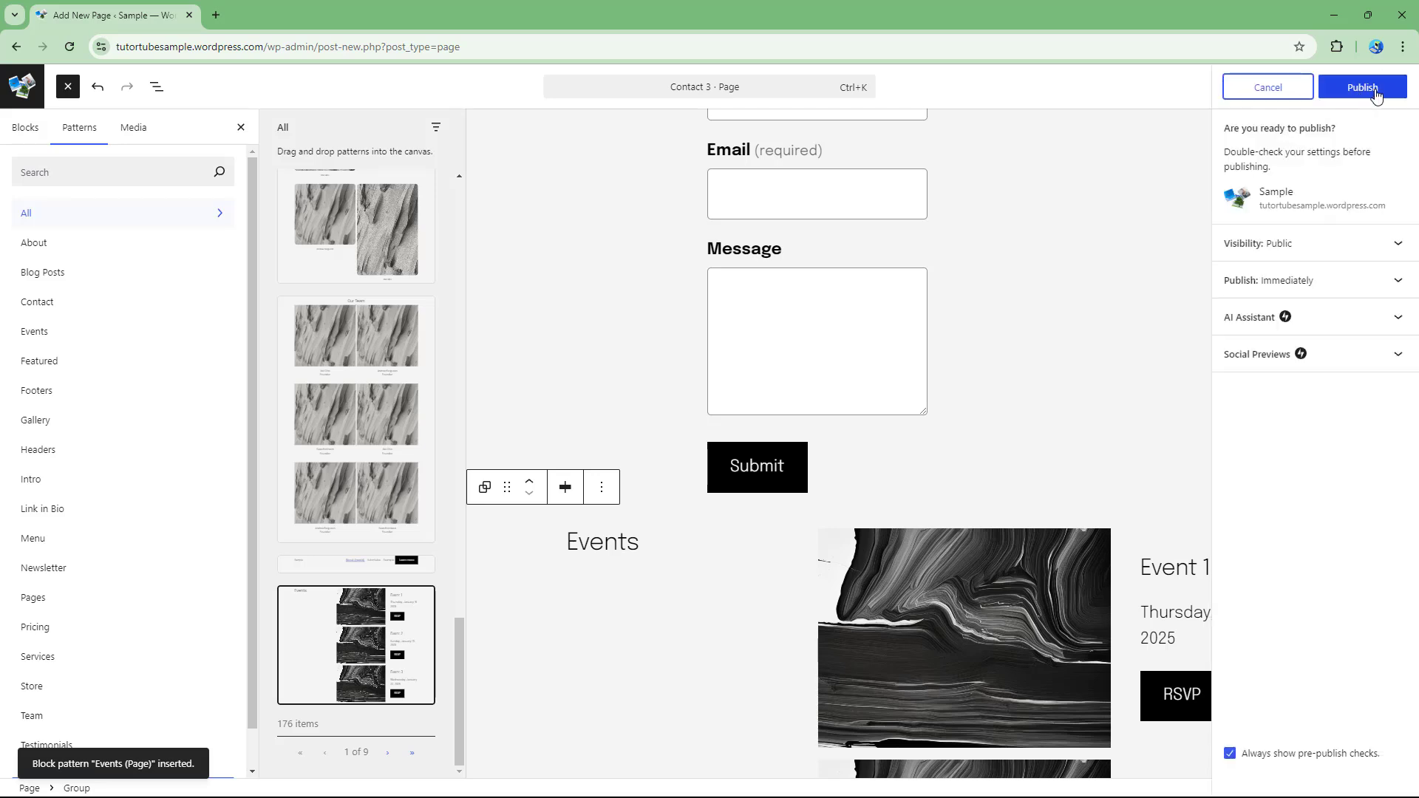
# Confirm publishing the Contact 3 page and view it on the live site.
pyautogui.click(1374, 93)
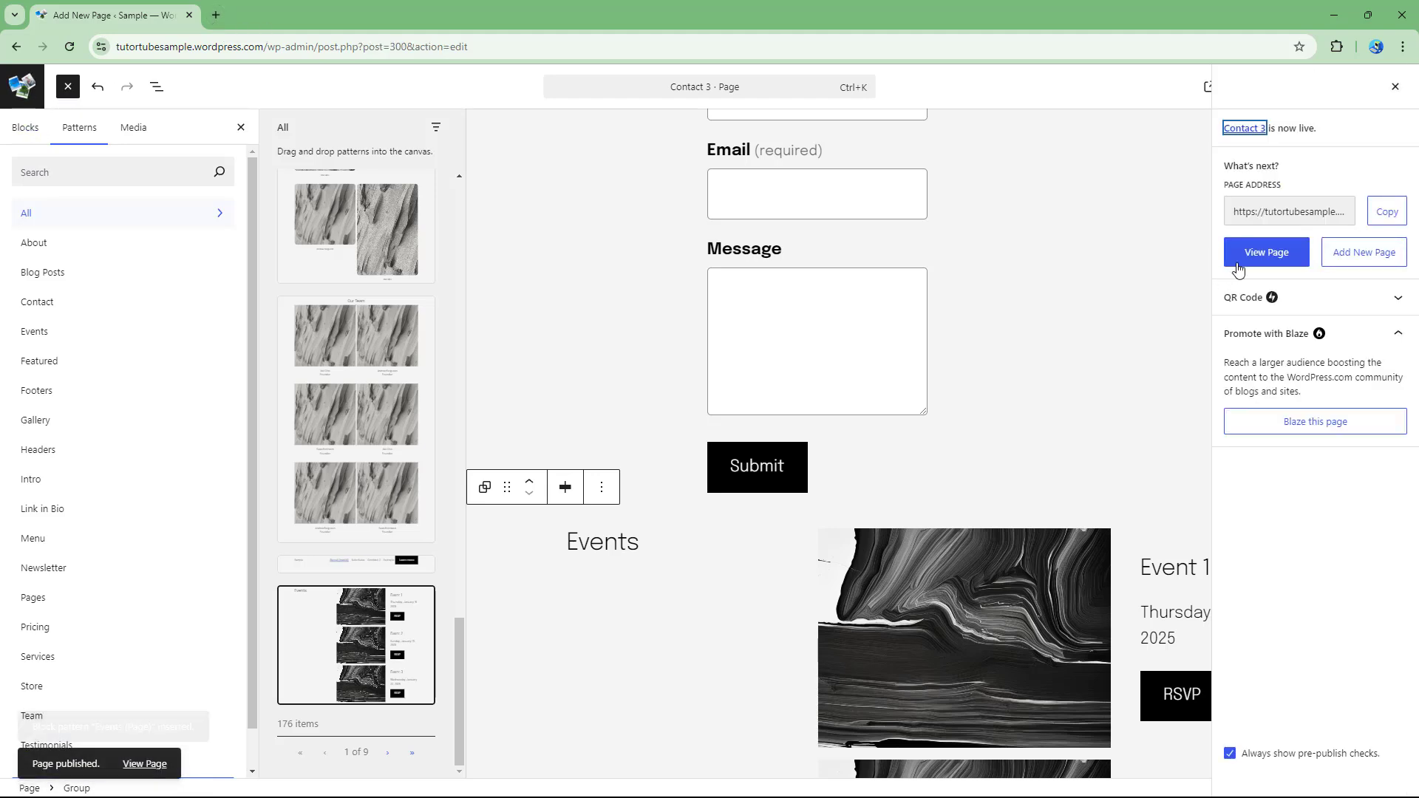
pyautogui.click(1266, 252)
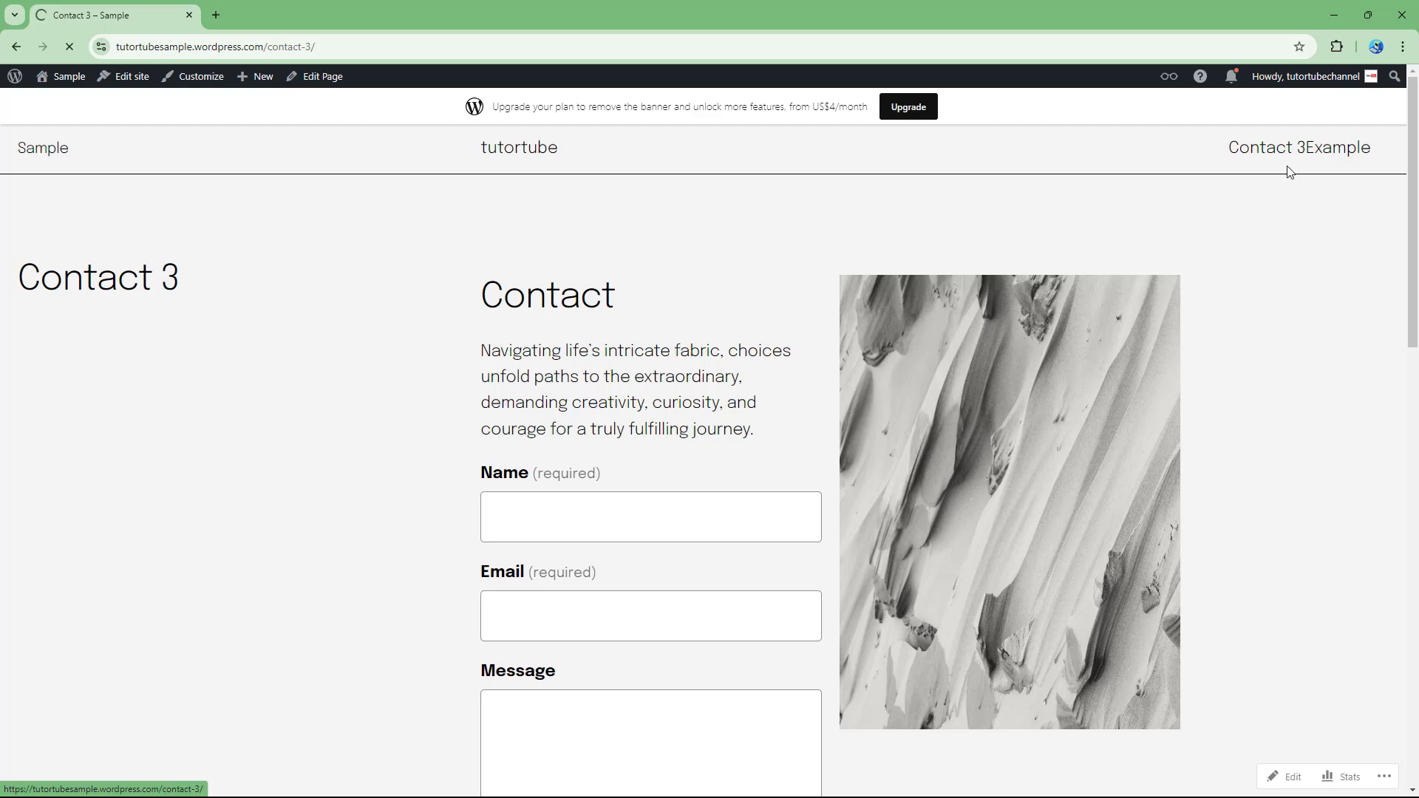
# Visit the Example page from the header, then return to the Sample site's Pages list.
pyautogui.click(1336, 150)
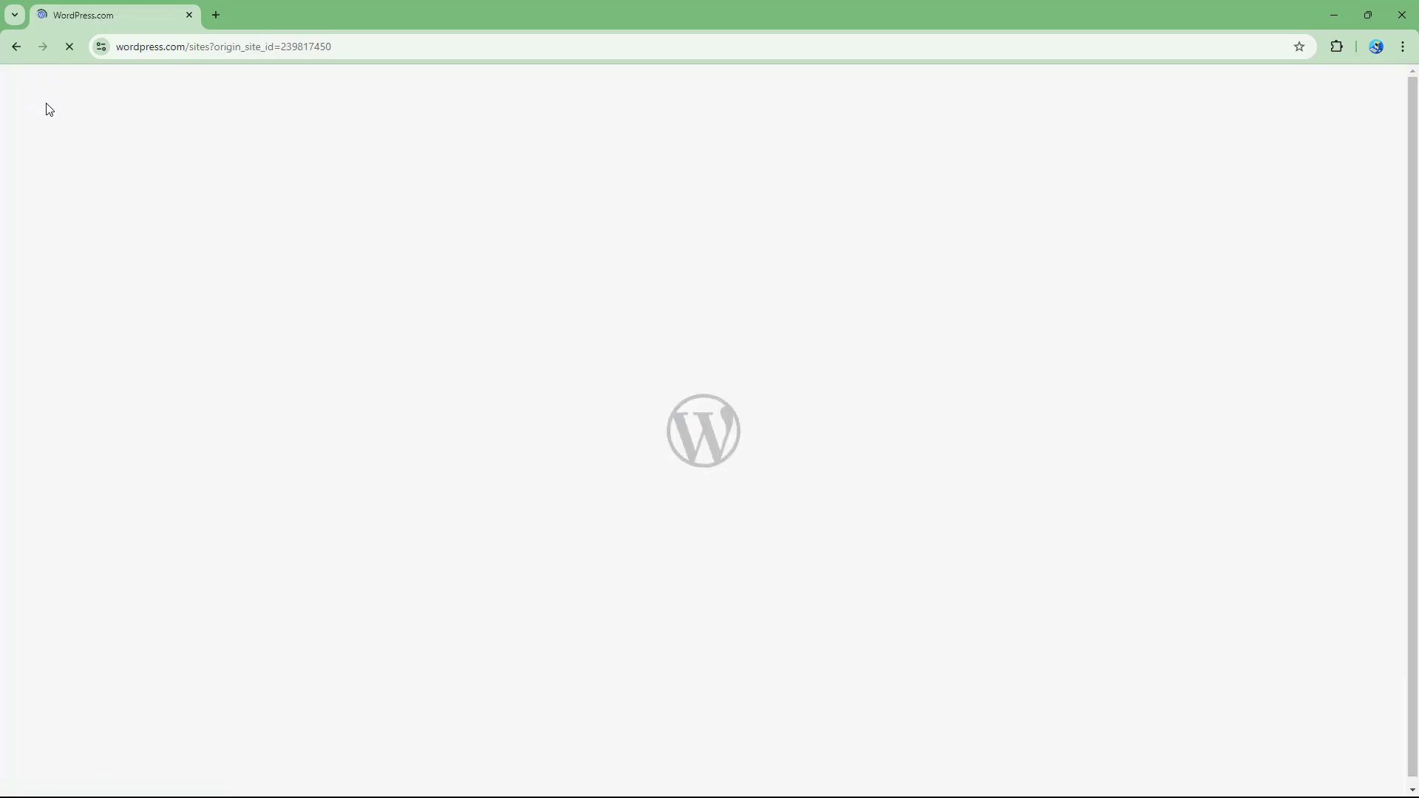
pyautogui.doubleClick(210, 47)
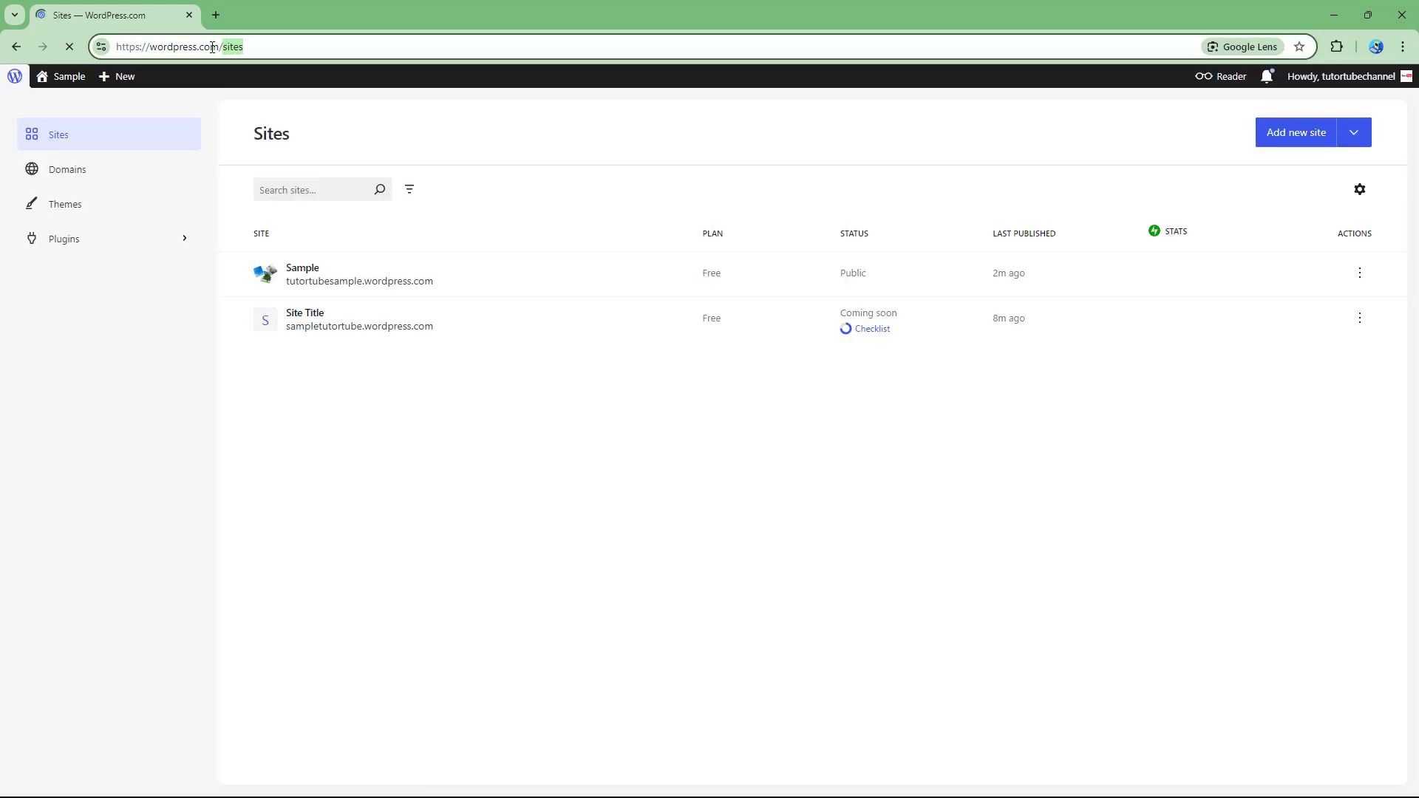
pyautogui.click(16, 78)
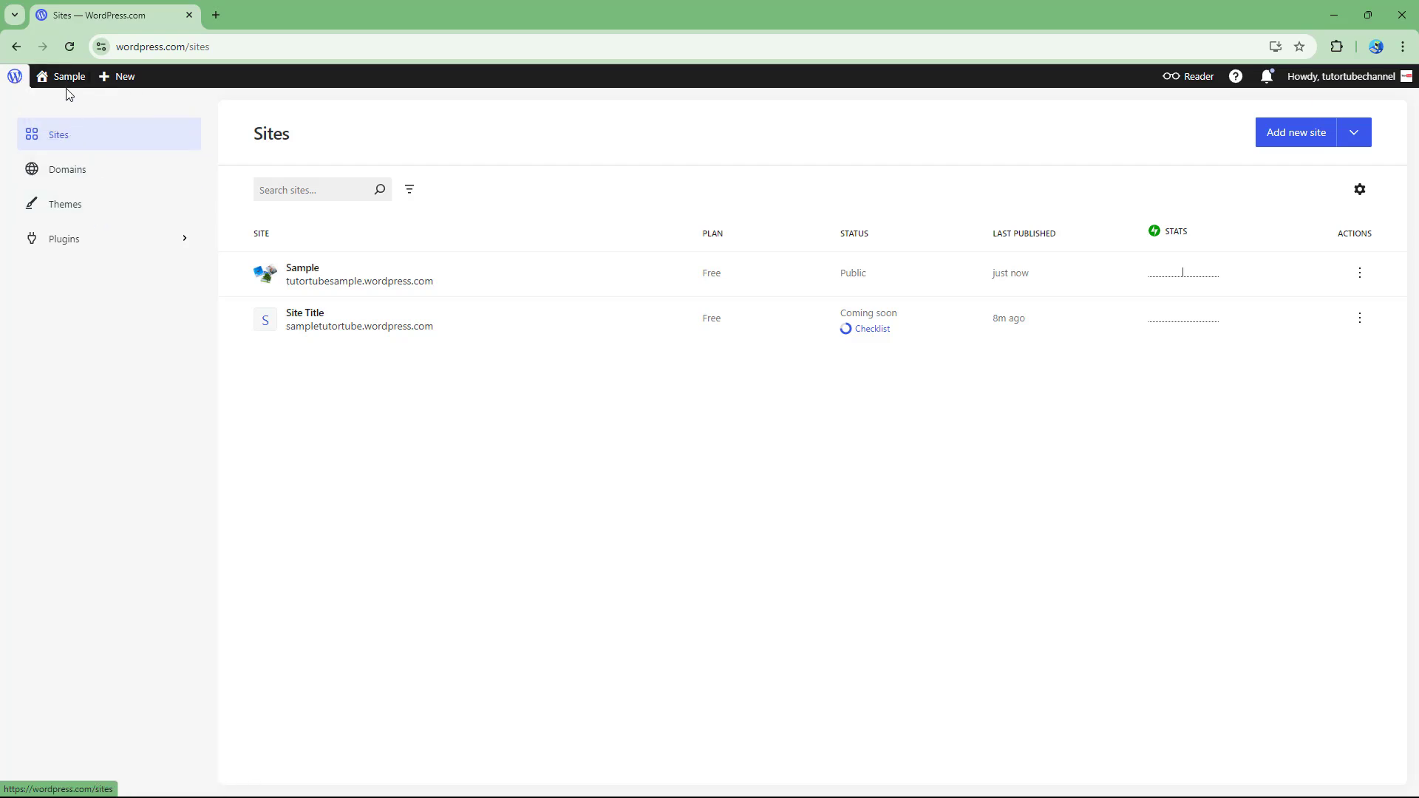
pyautogui.moveTo(54, 81)
pyautogui.click(52, 121)
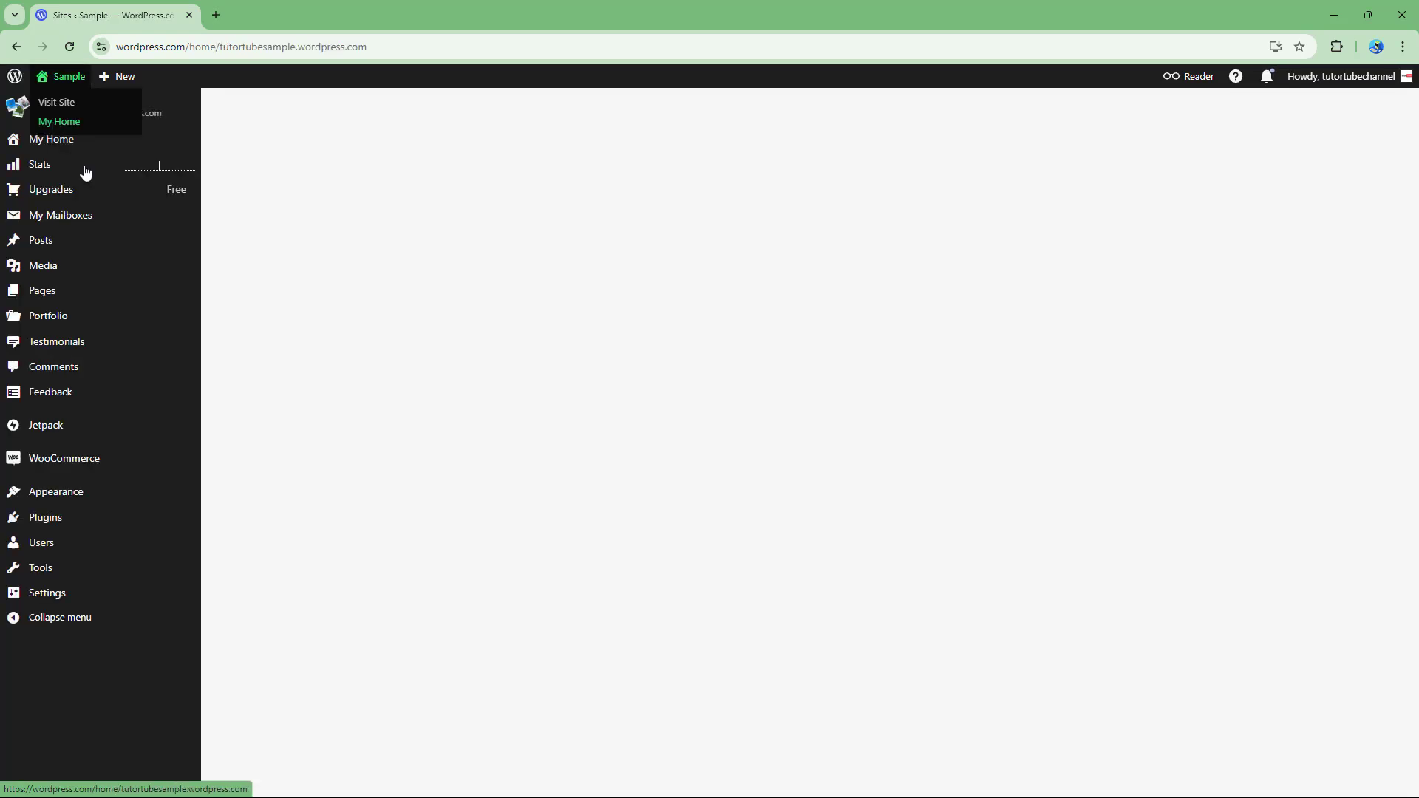
pyautogui.click(87, 344)
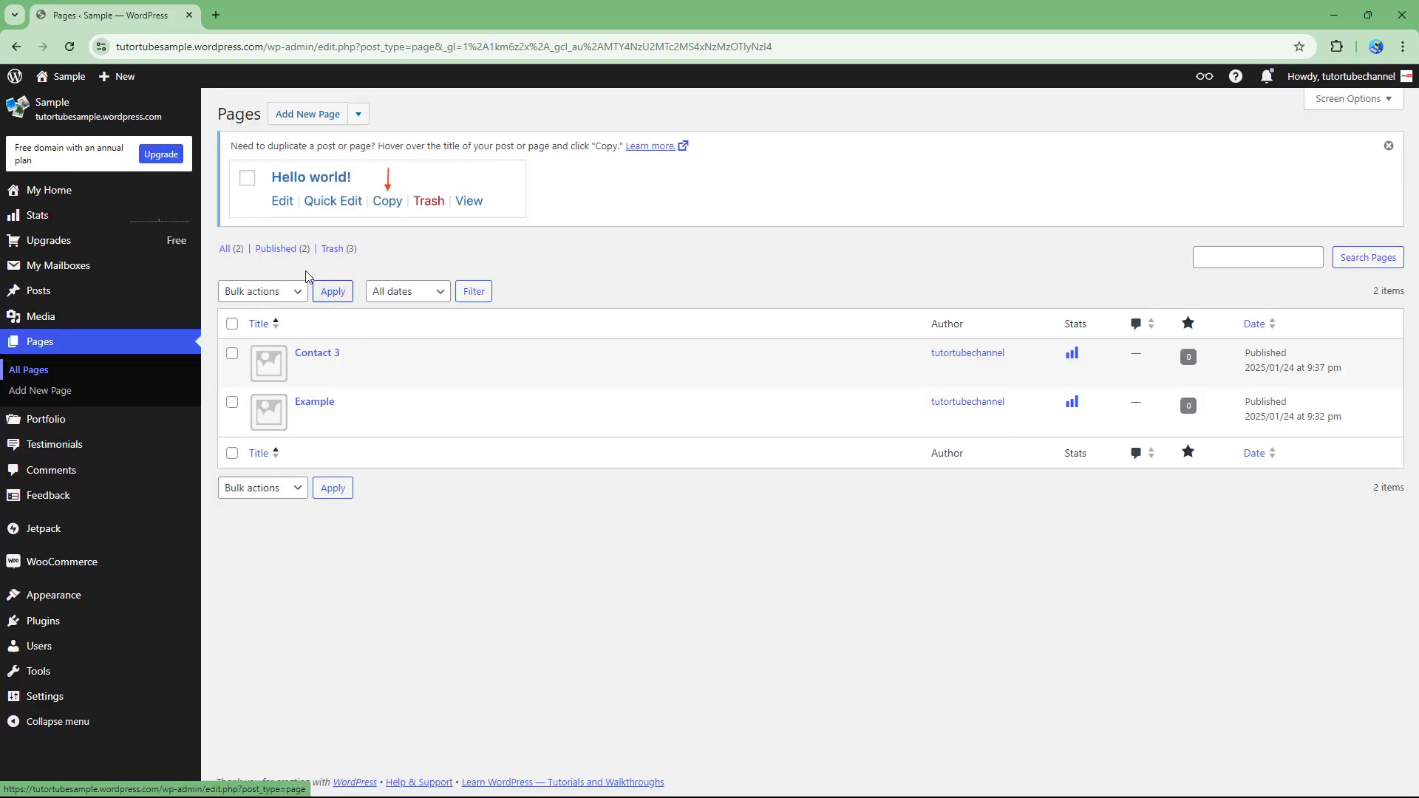
pyautogui.moveTo(342, 386)
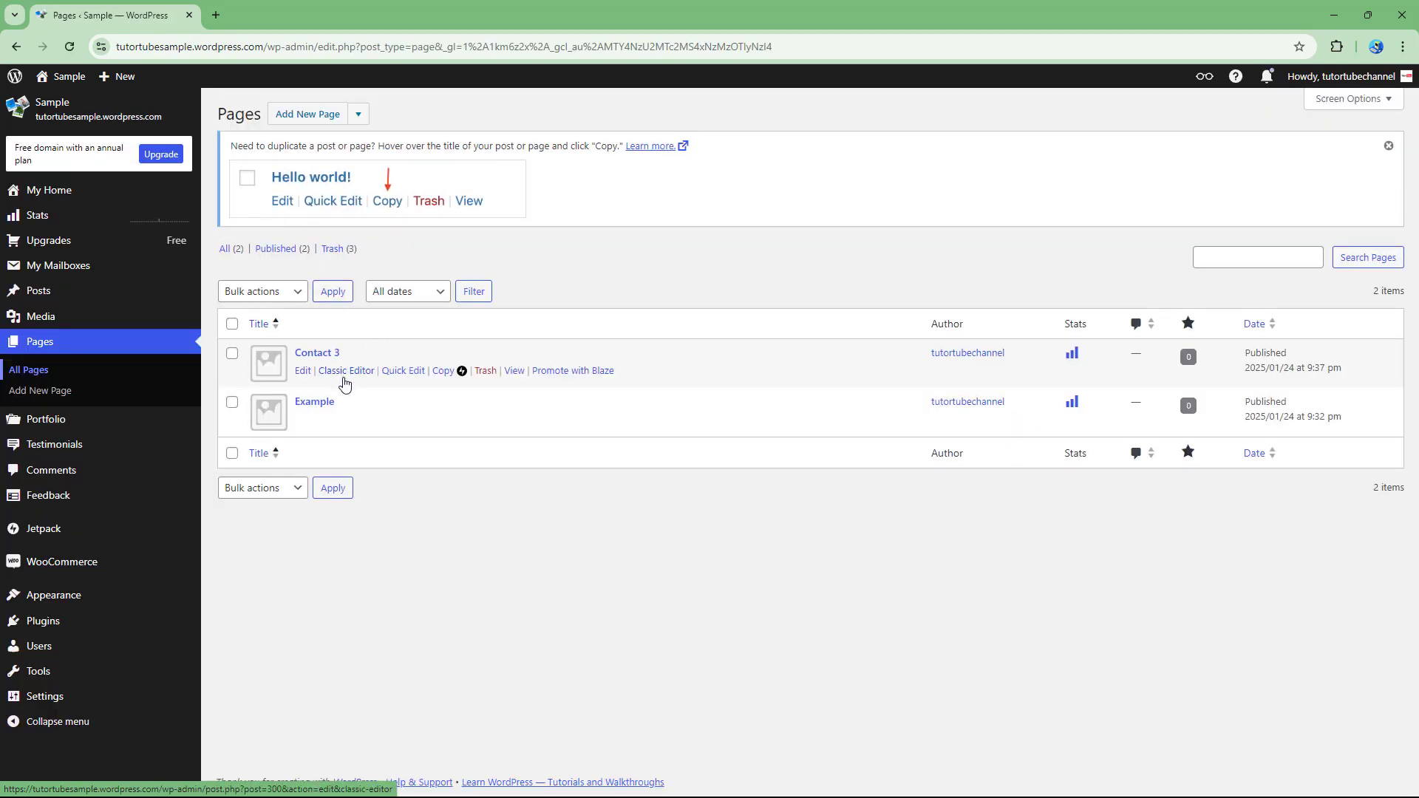
pyautogui.click(304, 371)
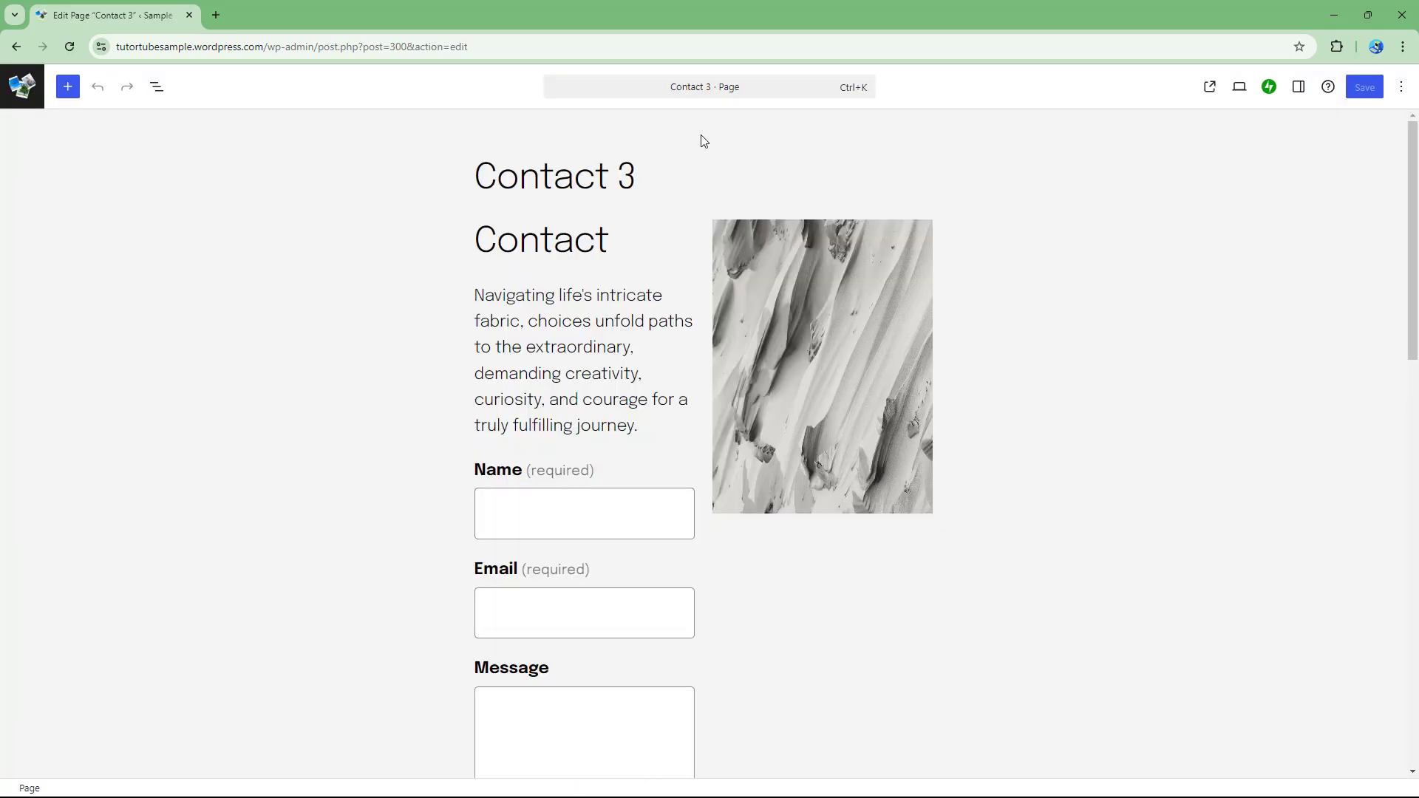
pyautogui.click(709, 87)
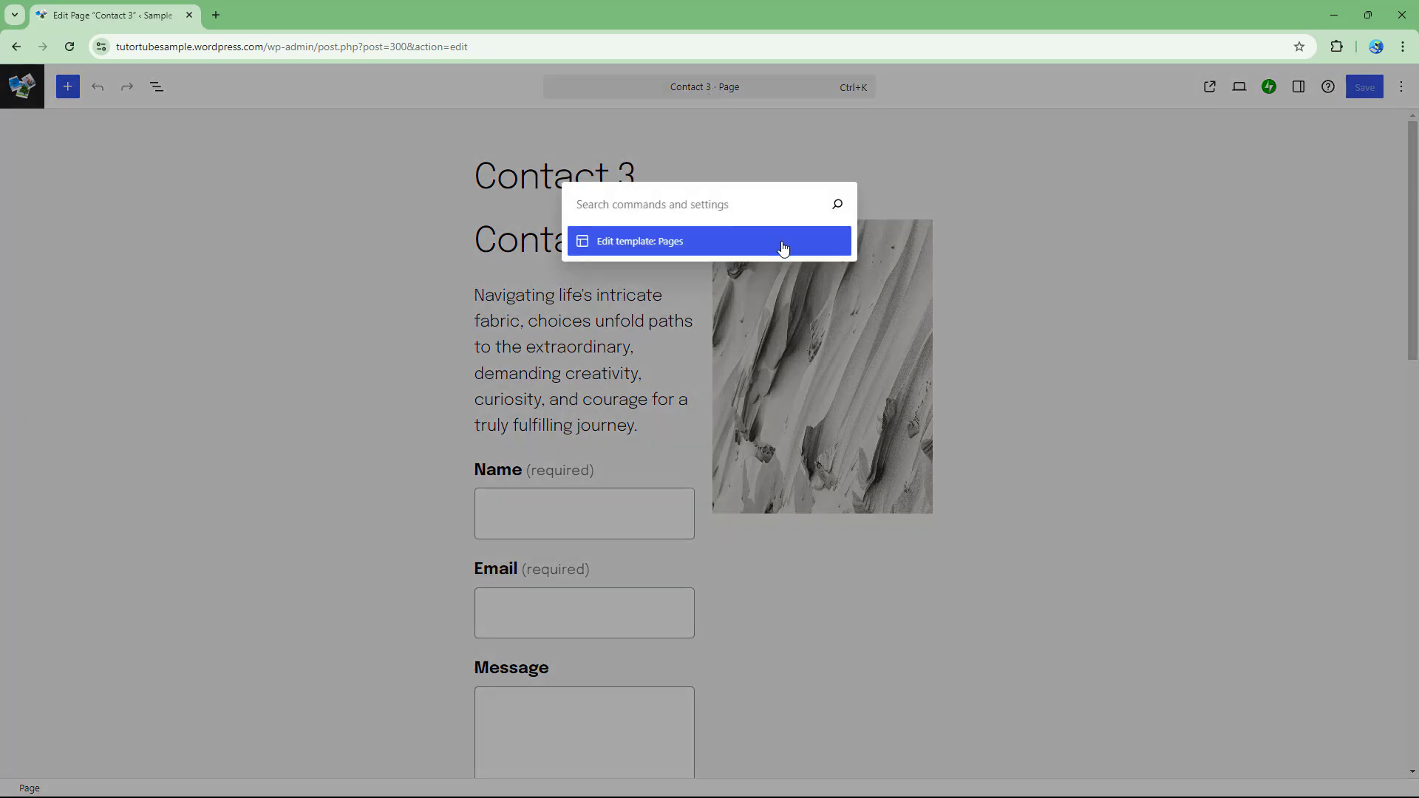
pyautogui.click(891, 186)
pyautogui.click(16, 46)
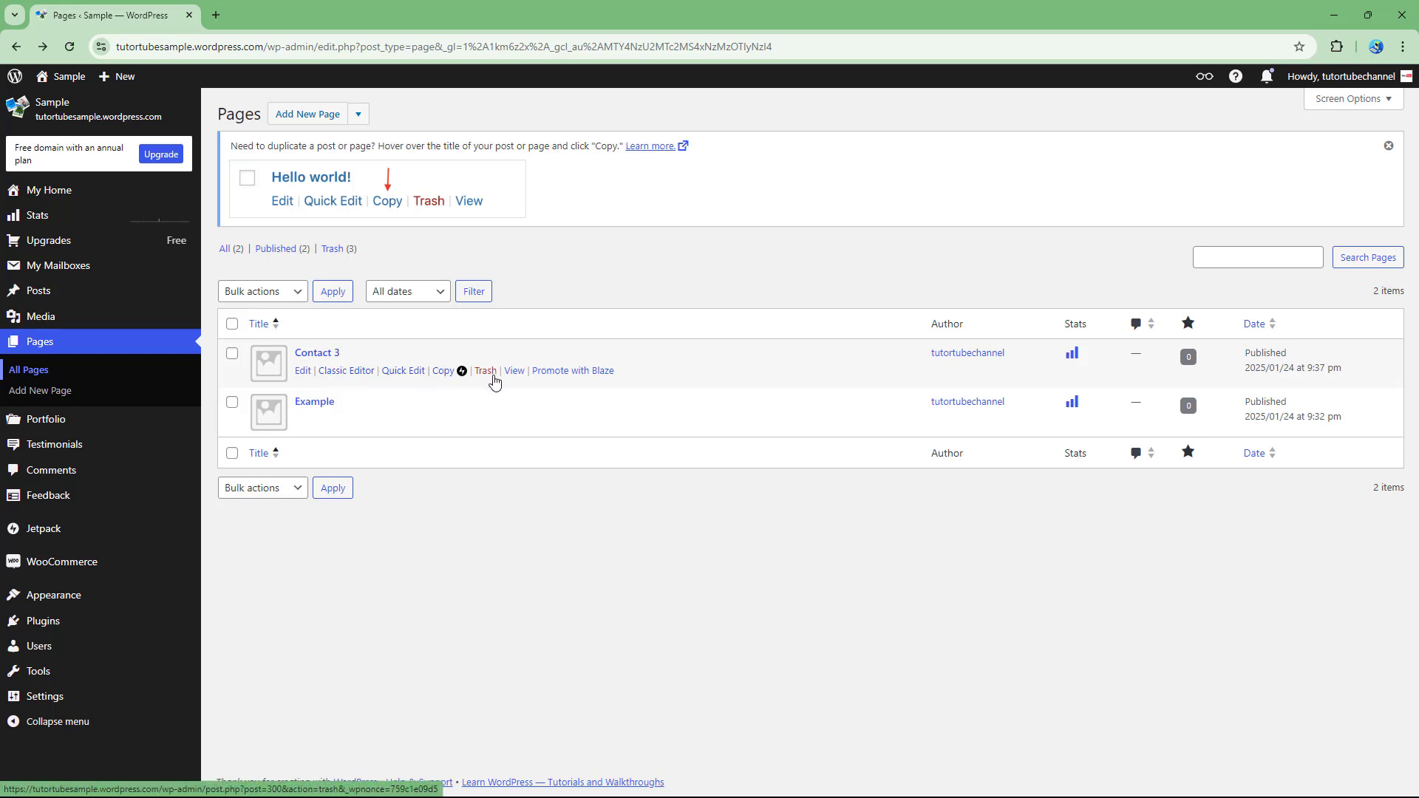
# Quick-edit the page titles so Contact 3 becomes Contact and Example becomes Sample.
pyautogui.click(403, 372)
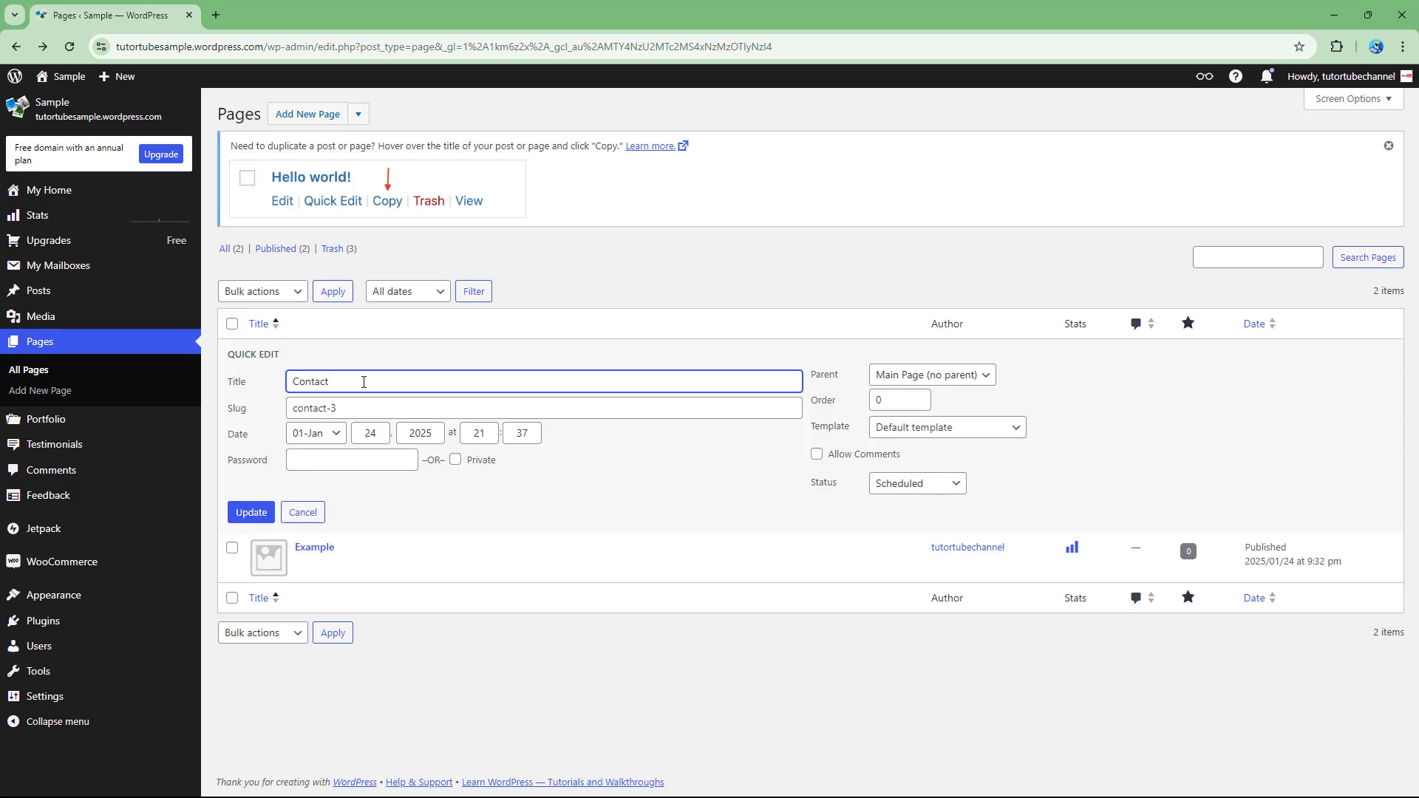
pyautogui.click(248, 515)
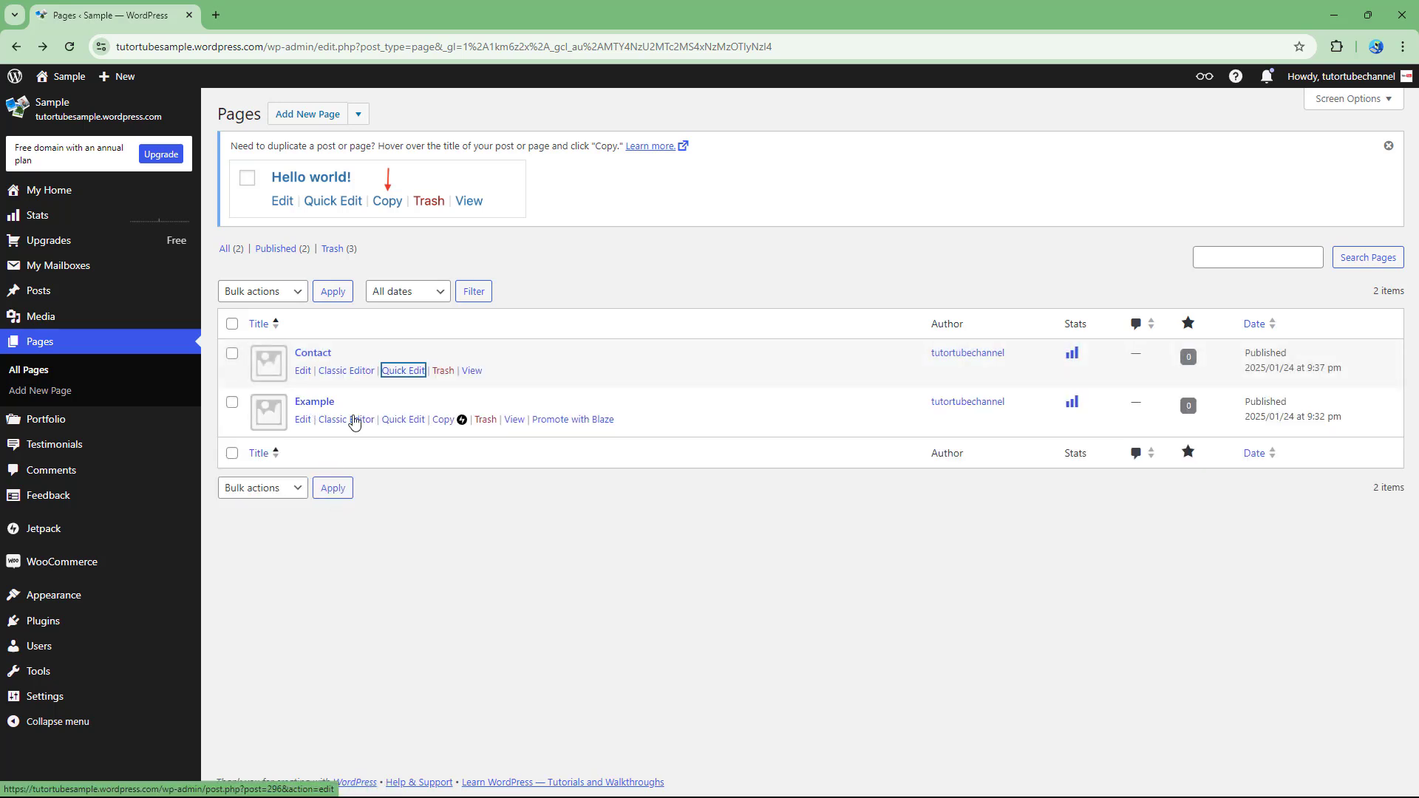
pyautogui.click(403, 420)
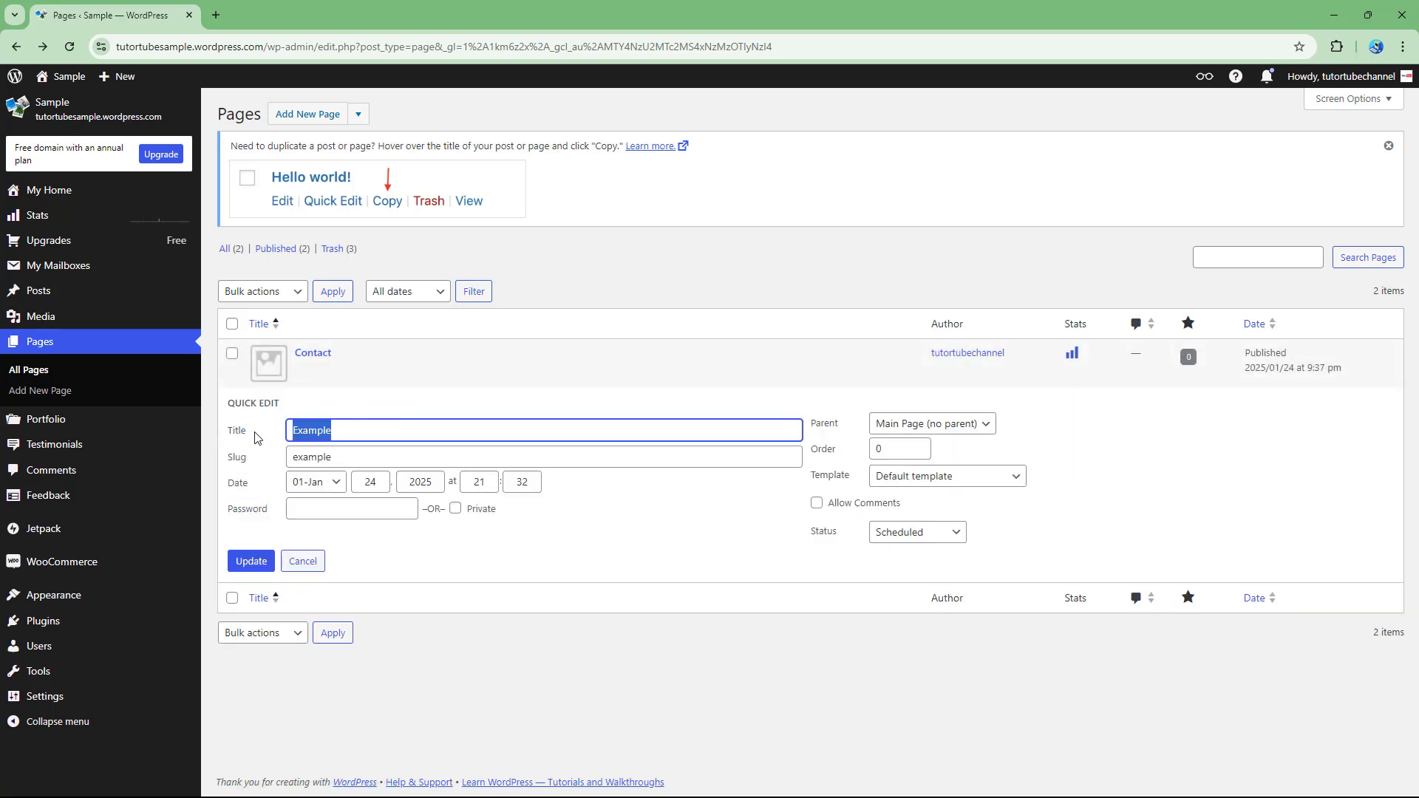
pyautogui.write('S')
pyautogui.click(255, 563)
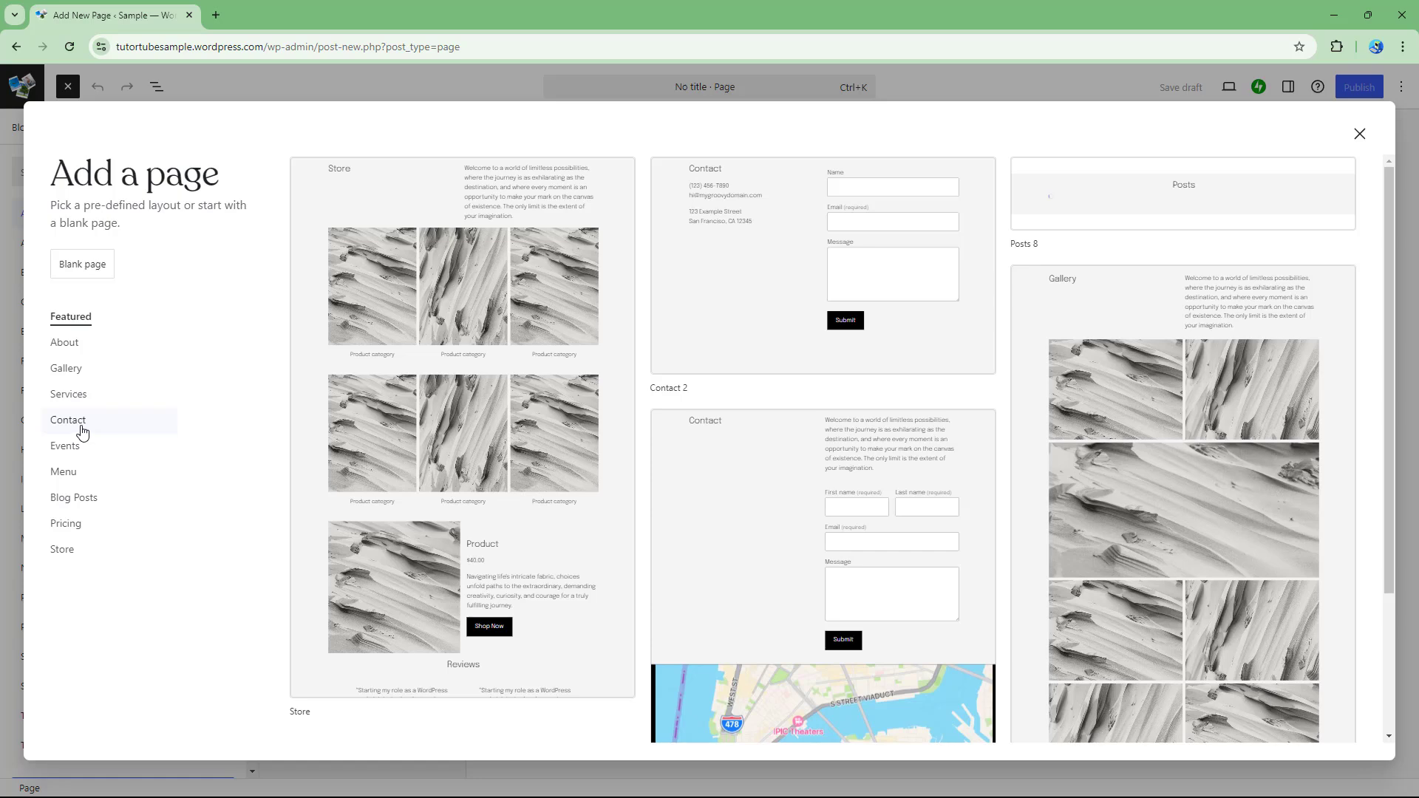
# Pick the Events category and start the new page from the Events (Page) layout.
pyautogui.click(72, 448)
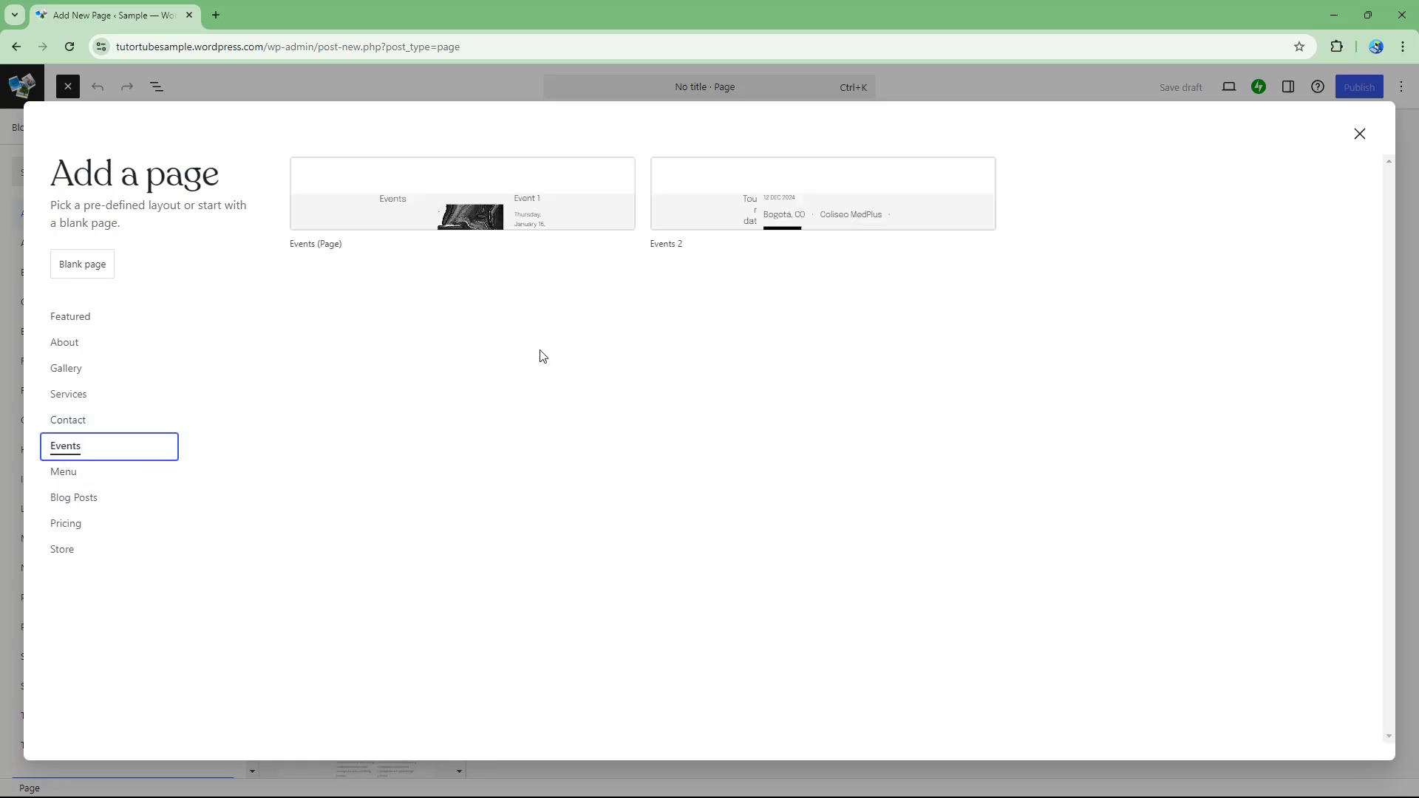
pyautogui.click(542, 297)
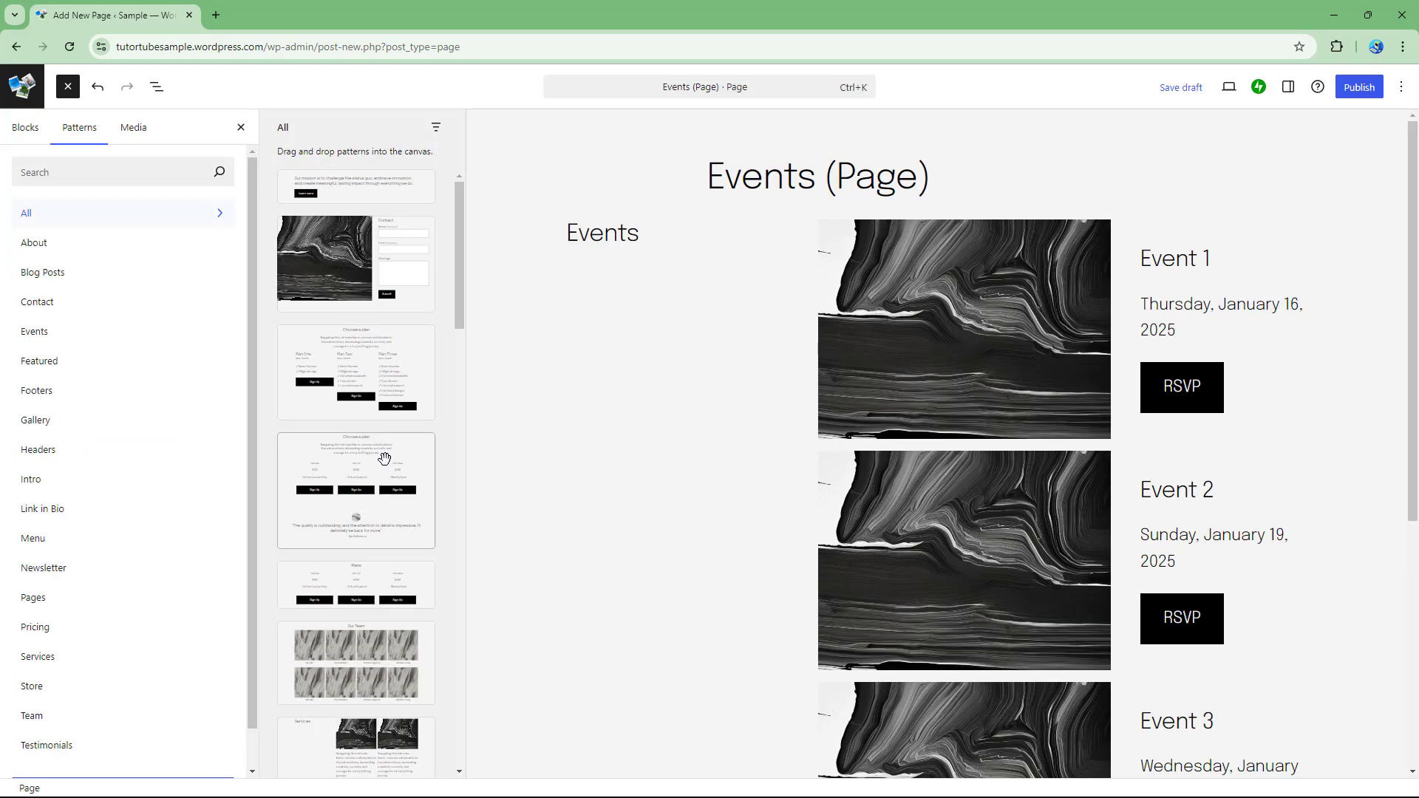
# Add the Pricing 6 pattern to the Events page, publish it, and view it live.
pyautogui.click(388, 464)
pyautogui.moveTo(592, 379); pyautogui.dragTo(686, 372)
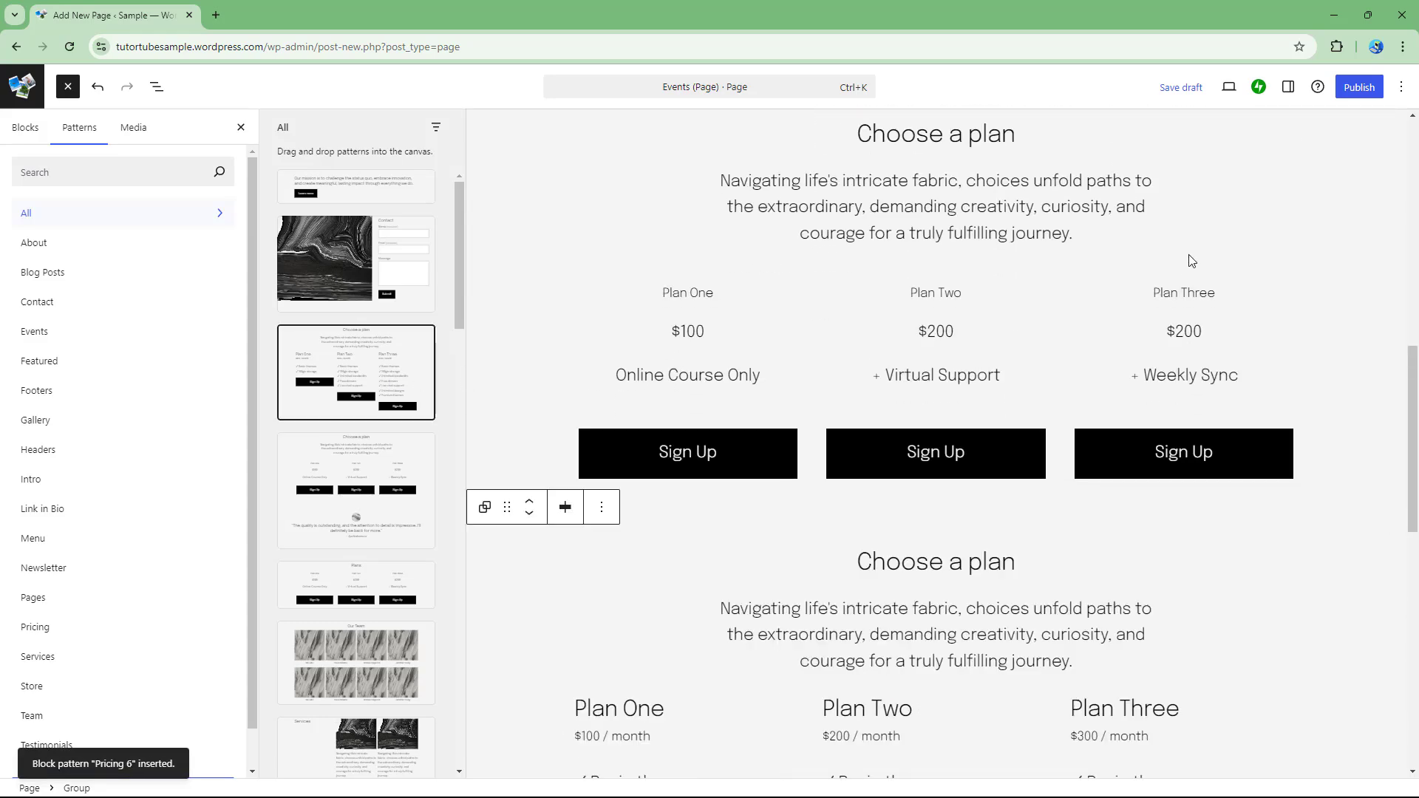
pyautogui.click(1358, 87)
pyautogui.click(1362, 89)
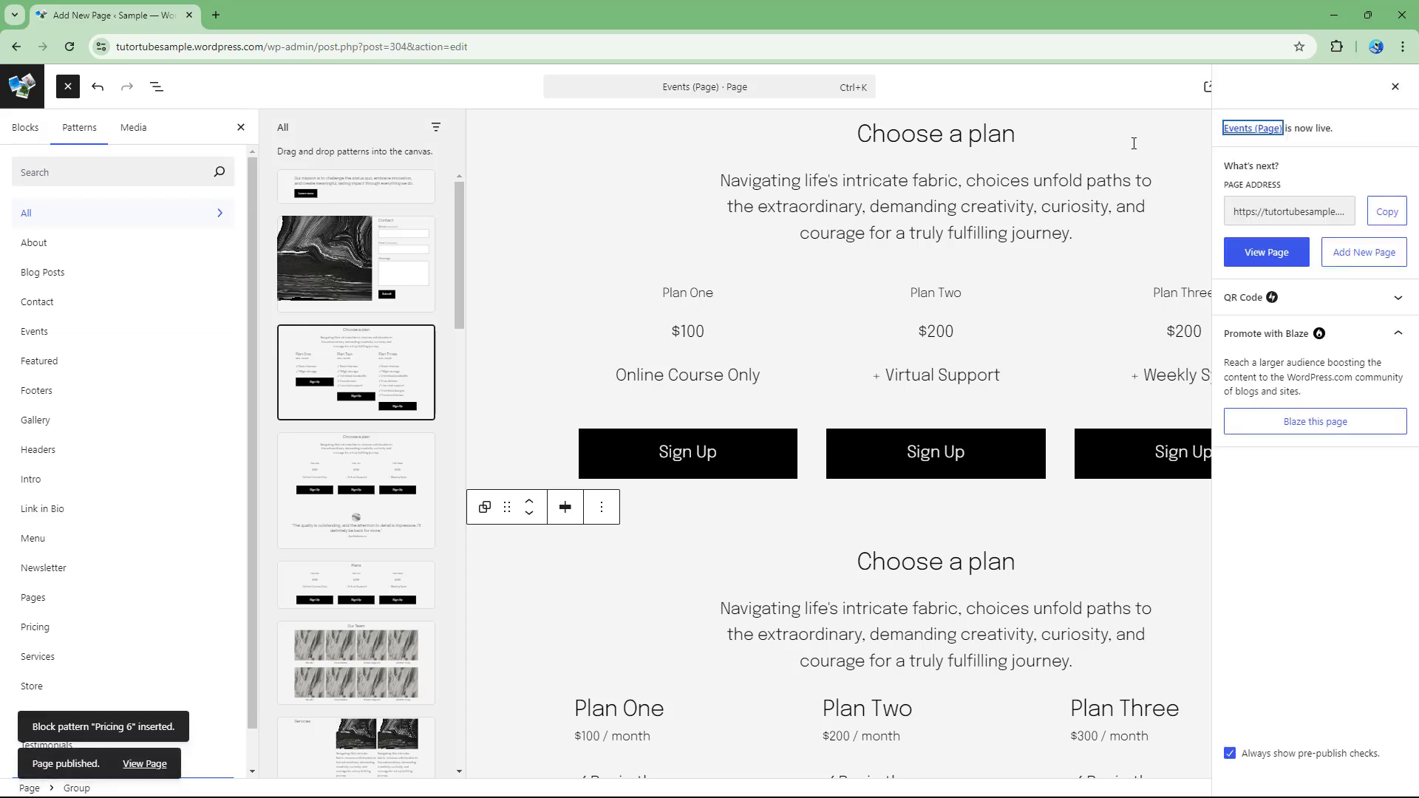
pyautogui.click(1279, 253)
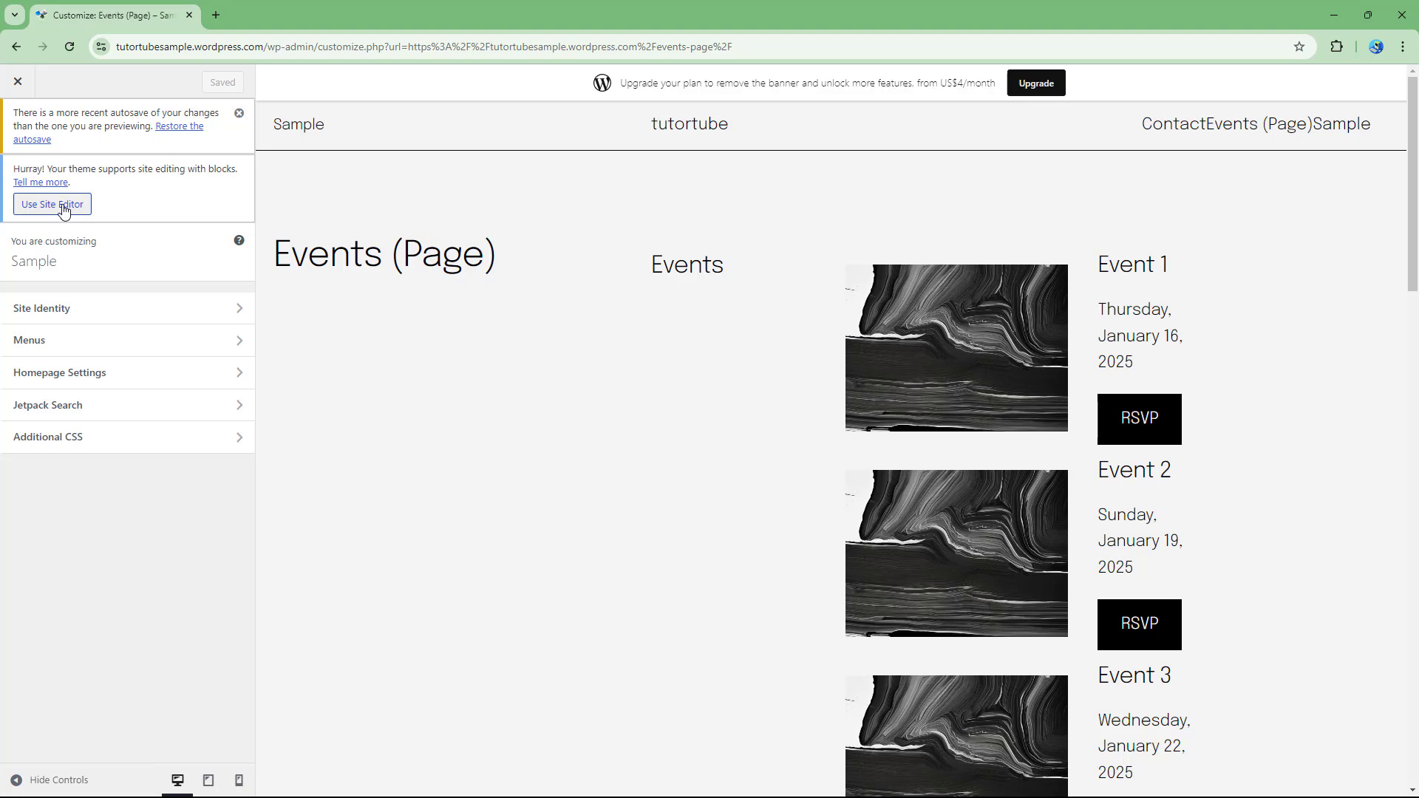
# Switch from the Customizer to the Site Editor showing the Blog Home template.
pyautogui.click(57, 211)
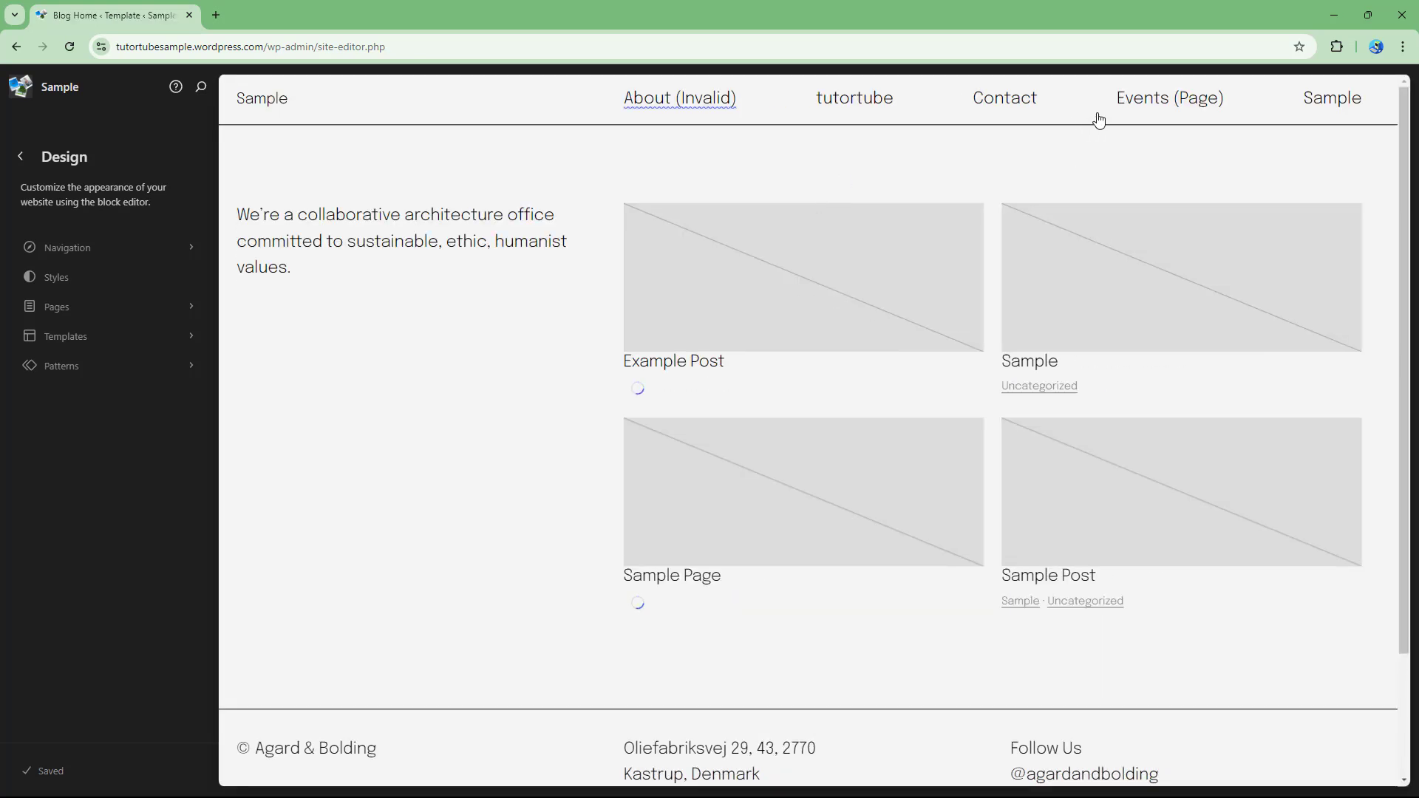
# Edit the Blog Home header navigation, adding and then discarding an empty new link.
pyautogui.click(771, 105)
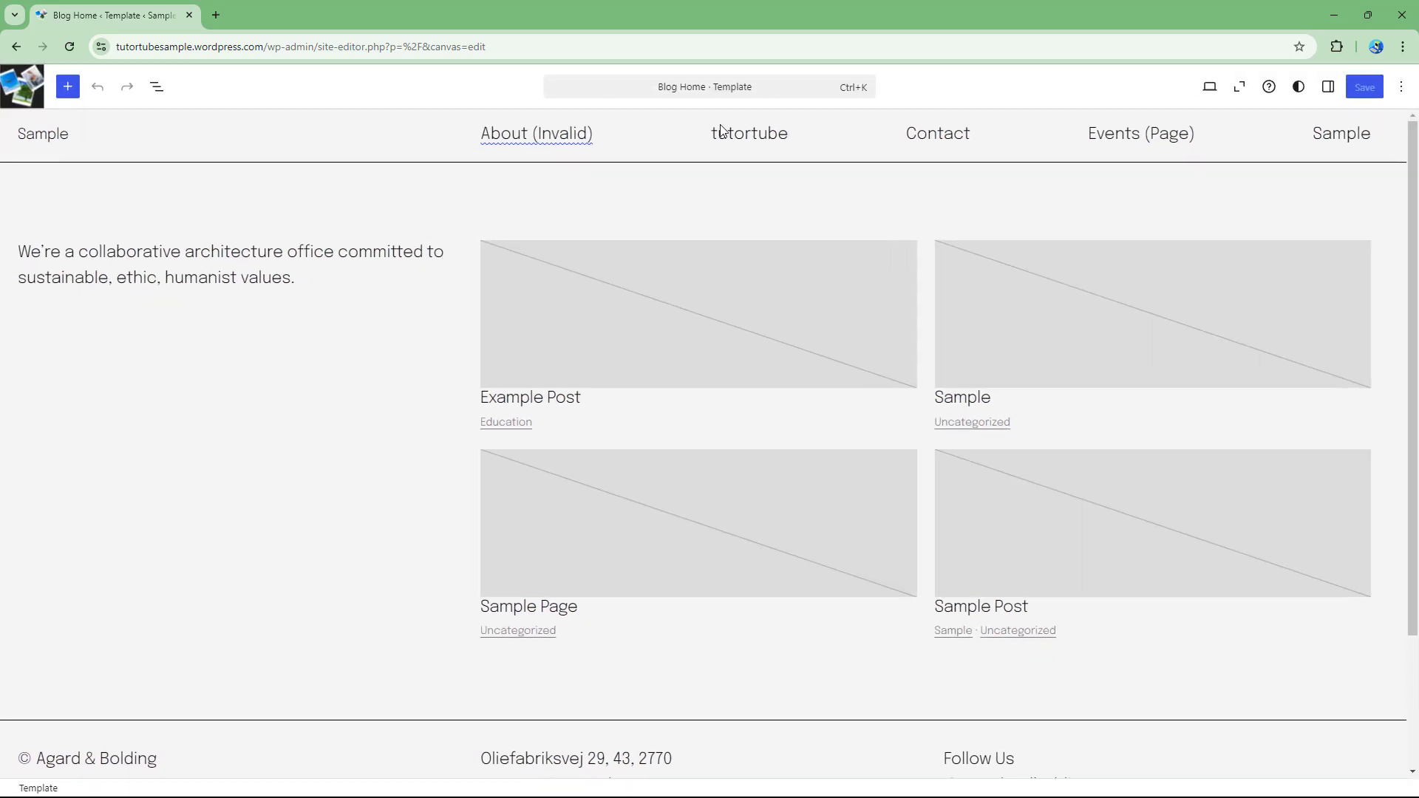
pyautogui.click(598, 145)
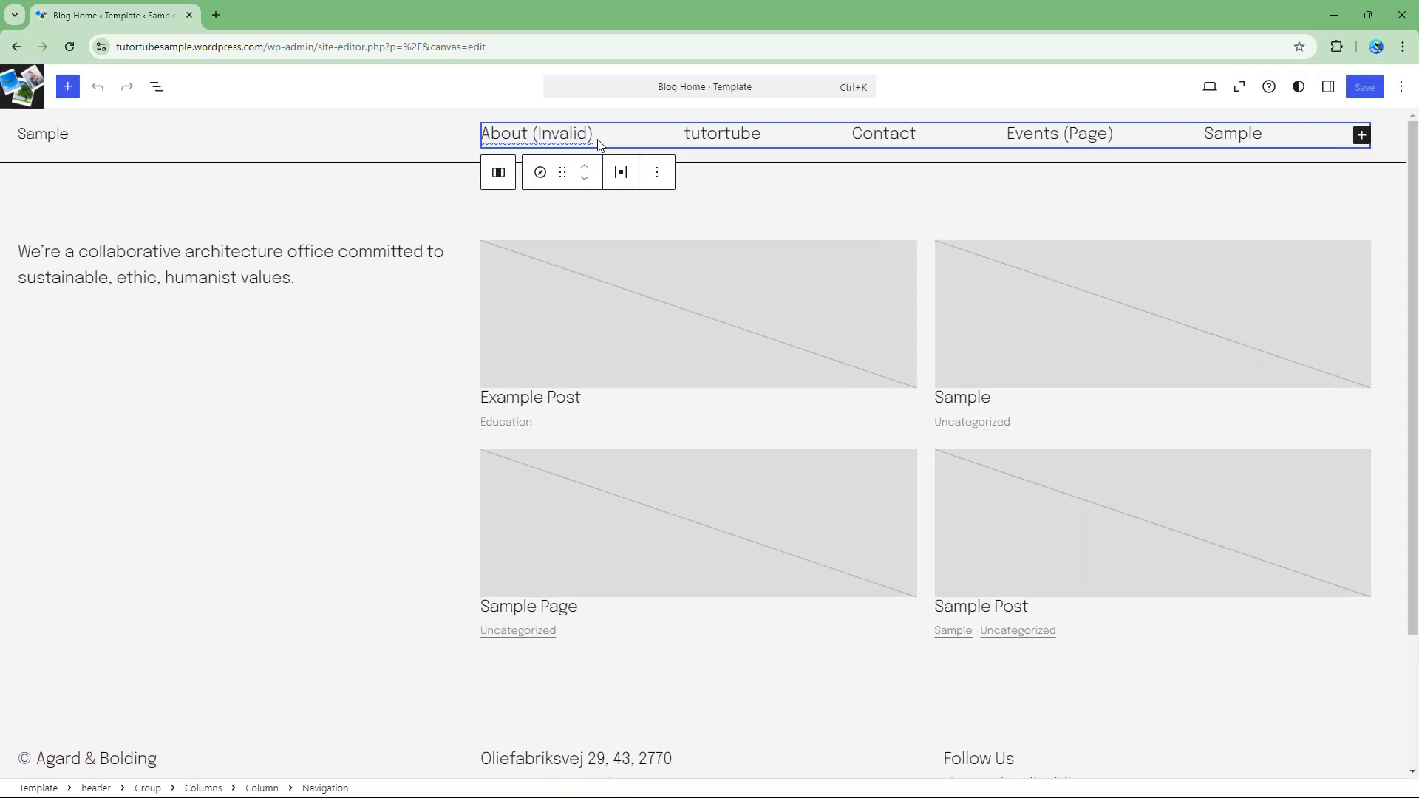
pyautogui.click(589, 139)
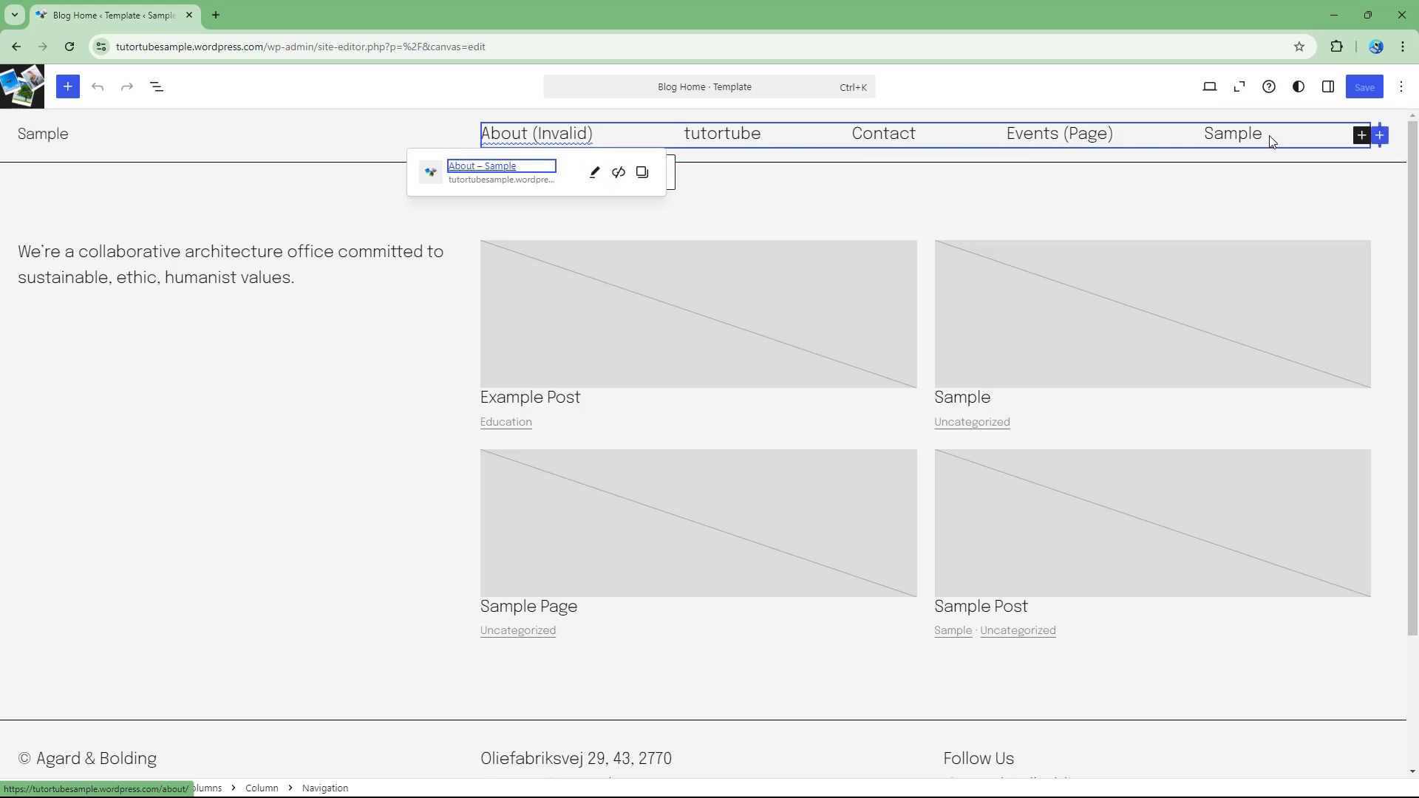
pyautogui.click(1362, 138)
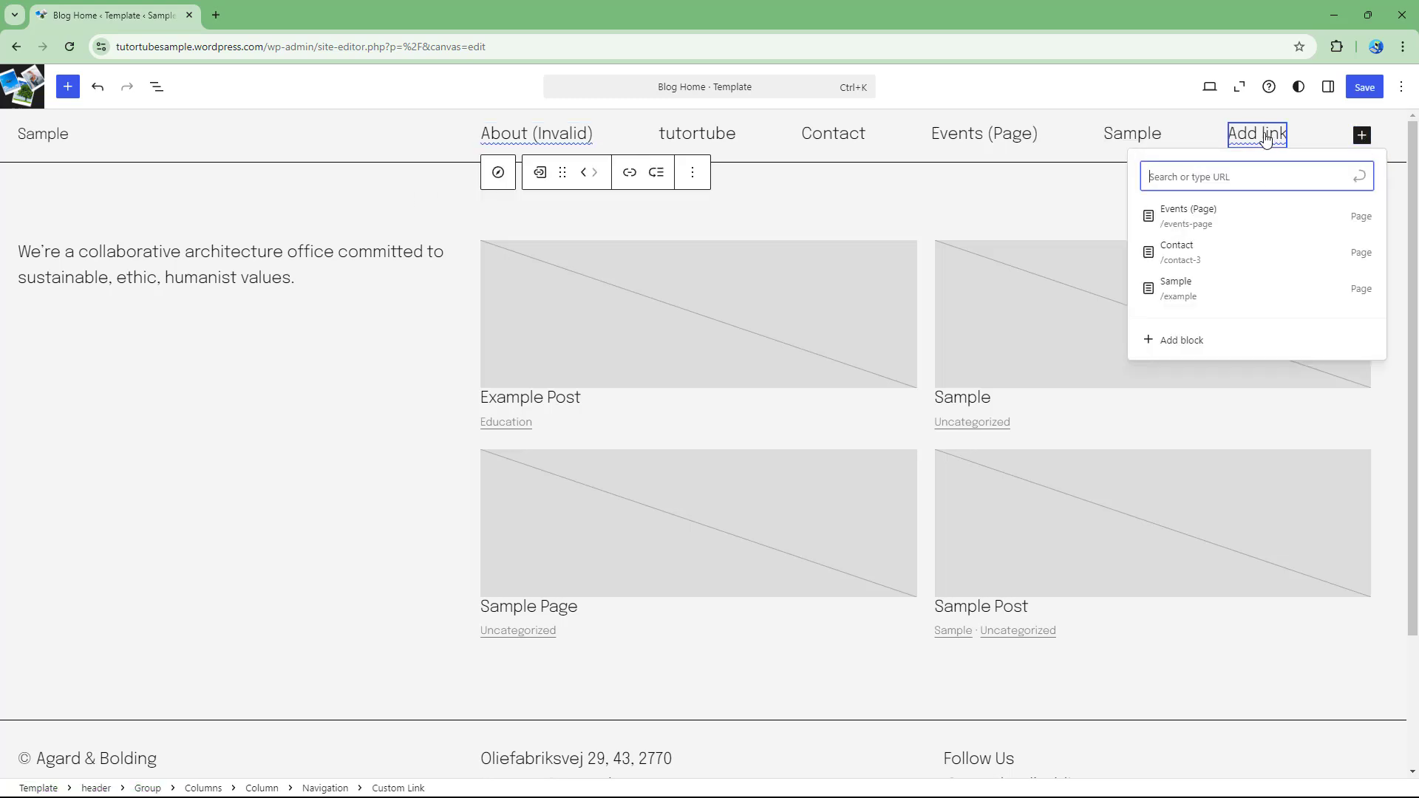
pyautogui.click(979, 228)
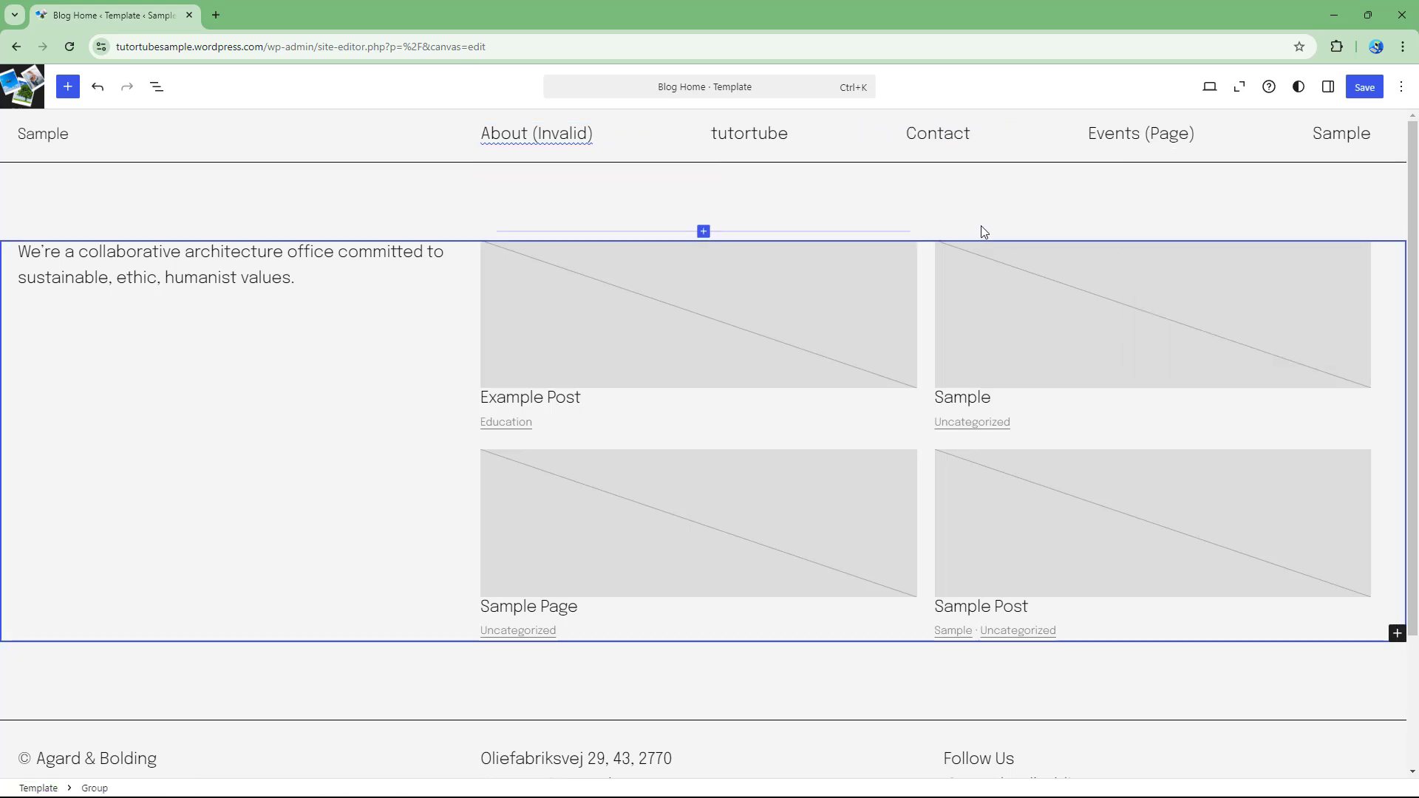
# Set the Navigation block's justification to Space between items and save the template.
pyautogui.click(1247, 136)
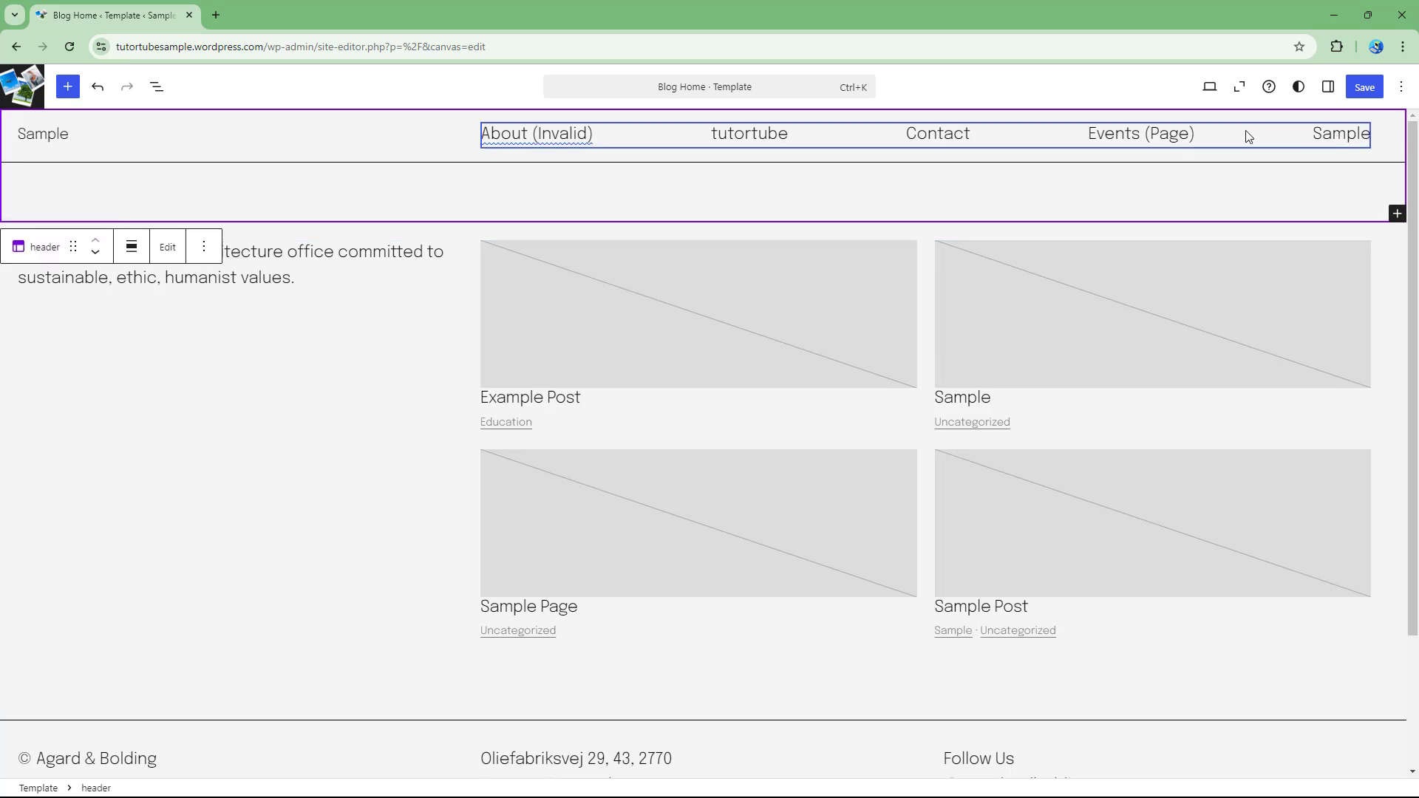
pyautogui.click(1206, 144)
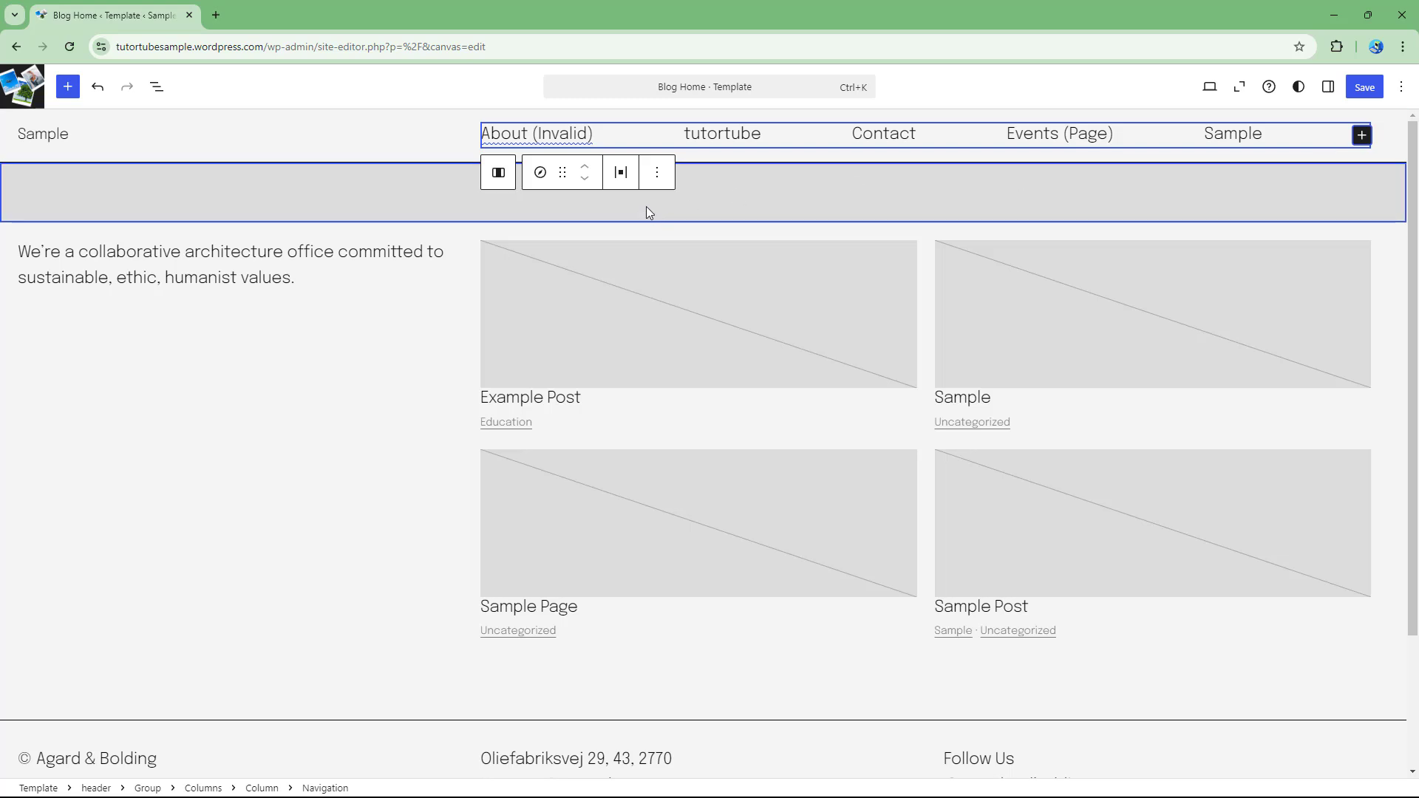
pyautogui.click(621, 172)
pyautogui.click(717, 255)
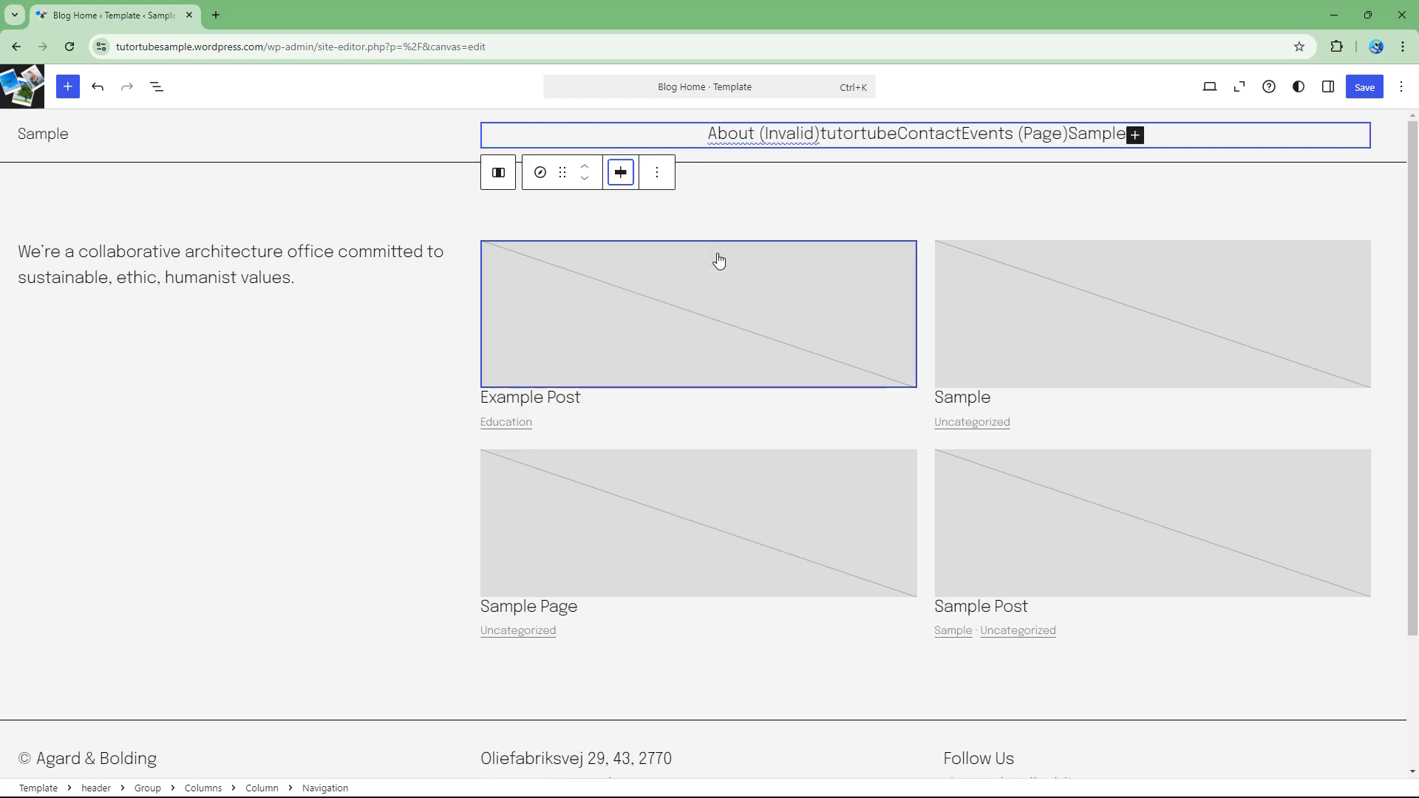
pyautogui.click(621, 172)
pyautogui.click(677, 282)
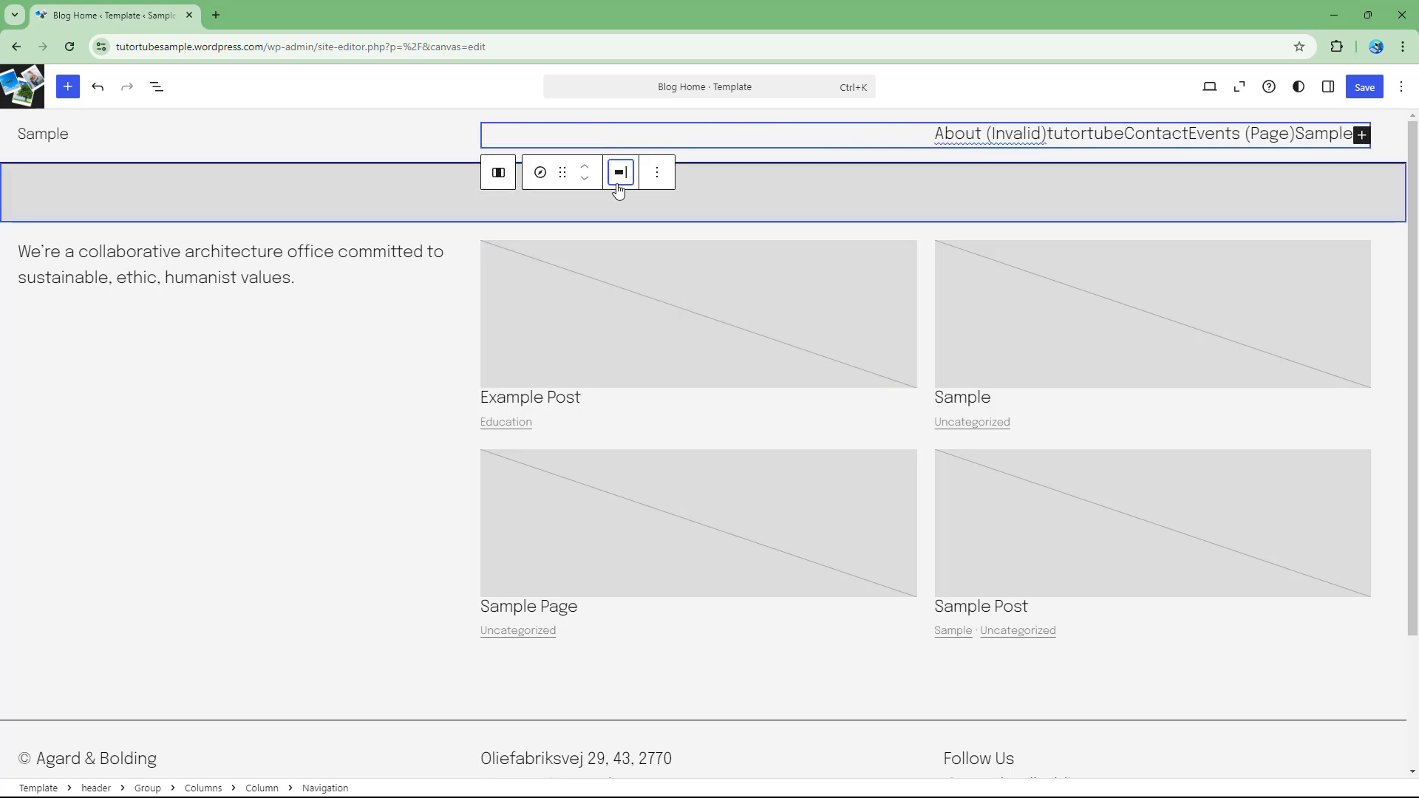
pyautogui.click(621, 175)
pyautogui.click(663, 318)
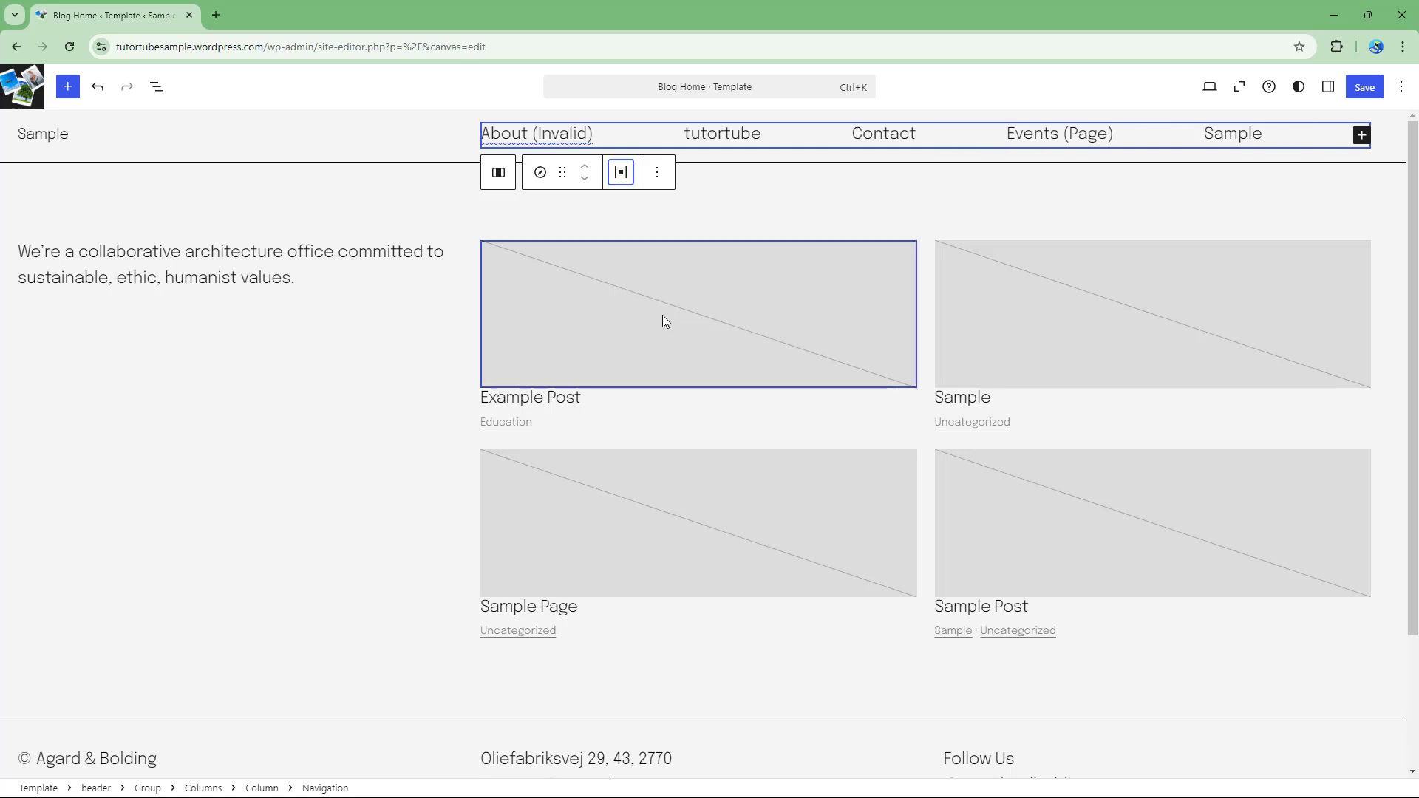
pyautogui.click(1363, 87)
pyautogui.click(1362, 88)
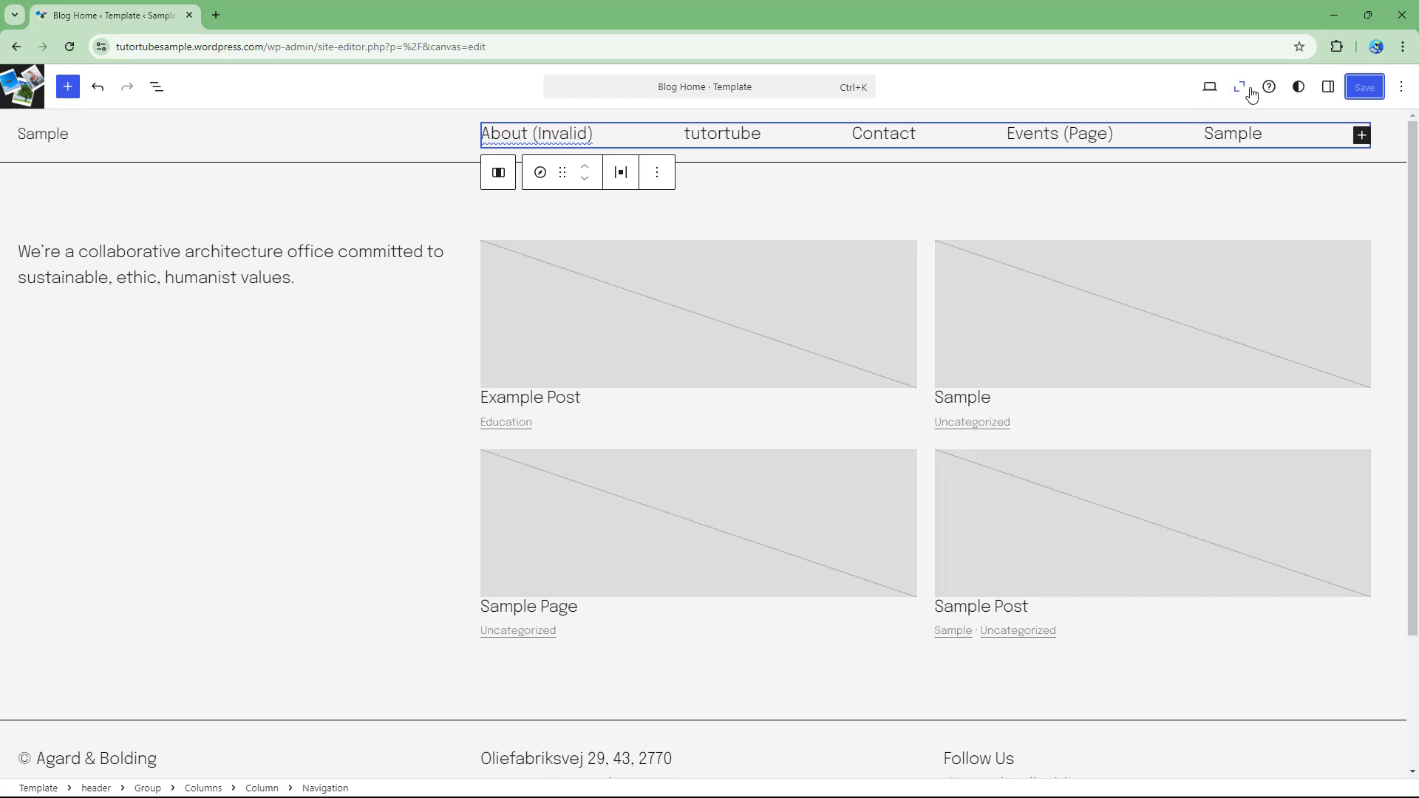
# Open the live site in a new tab and inspect the header navigation links in the editor.
pyautogui.click(1209, 87)
pyautogui.click(1098, 230)
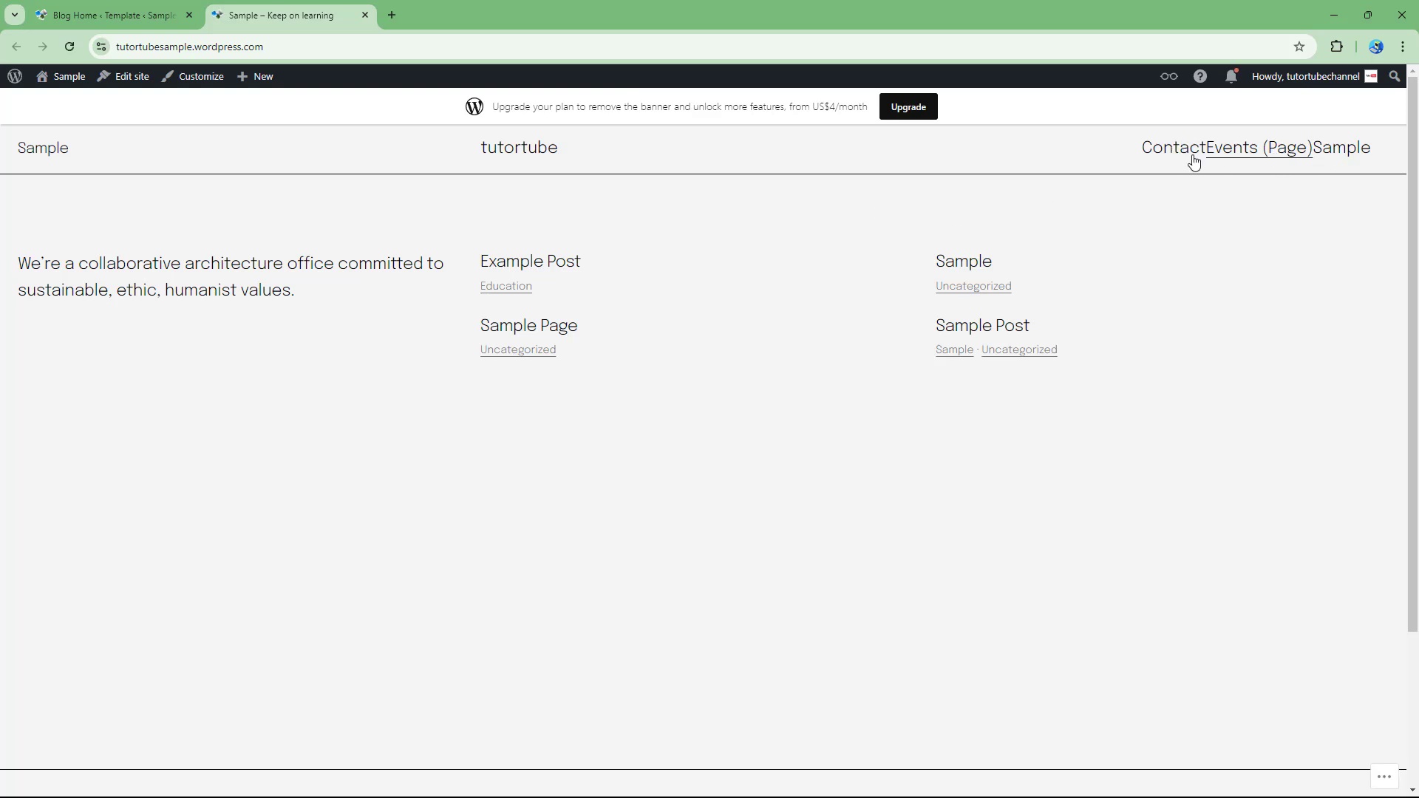
pyautogui.click(157, 28)
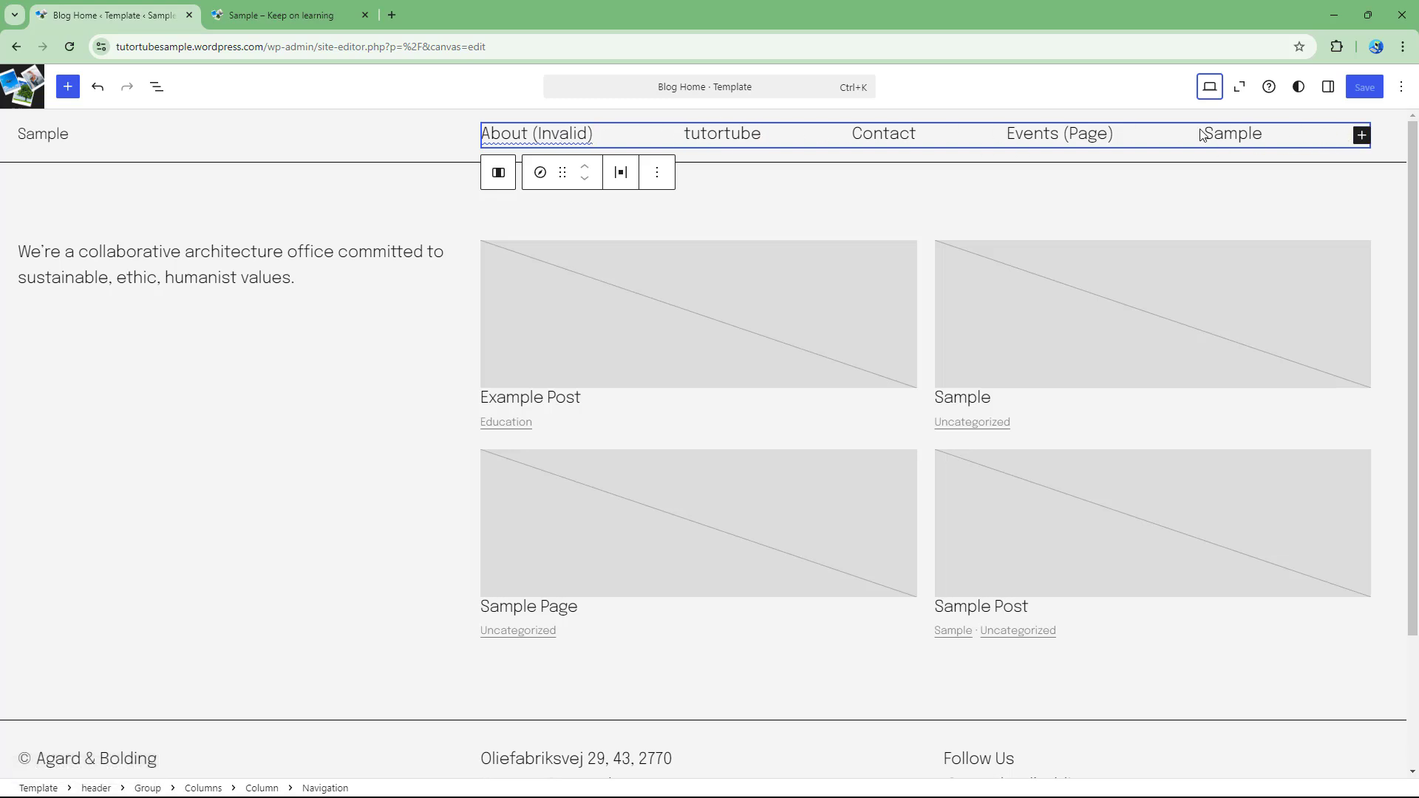
pyautogui.click(759, 134)
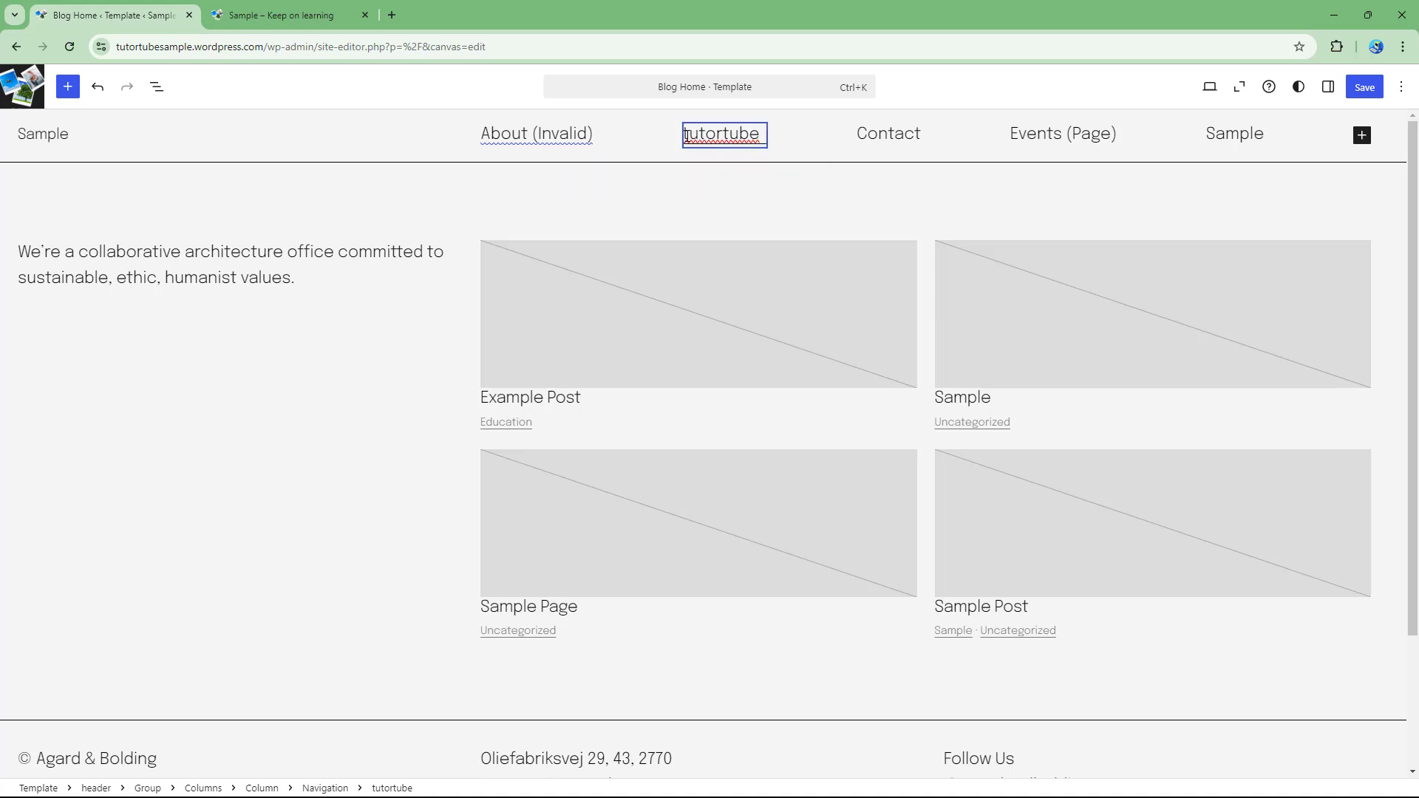
pyautogui.click(582, 134)
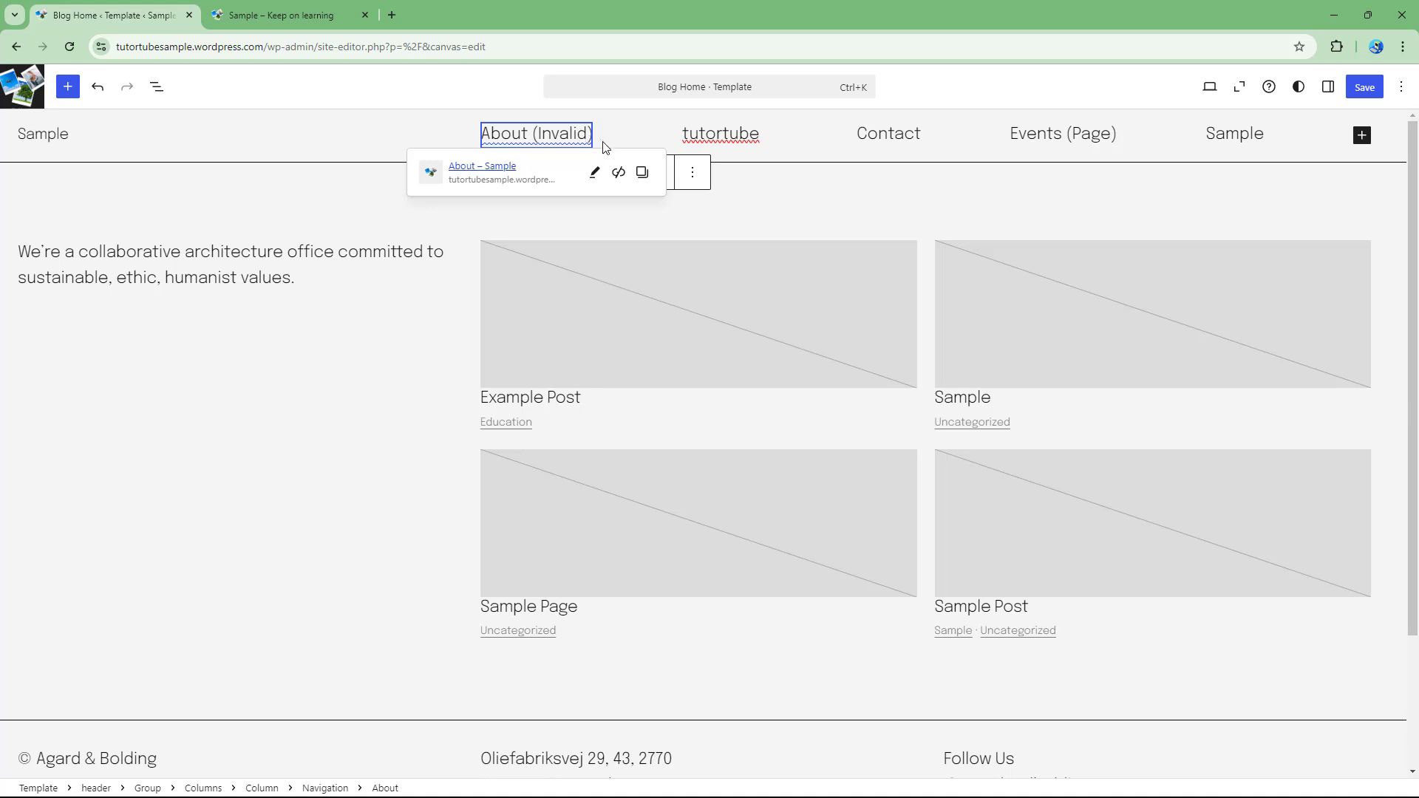
pyautogui.click(907, 136)
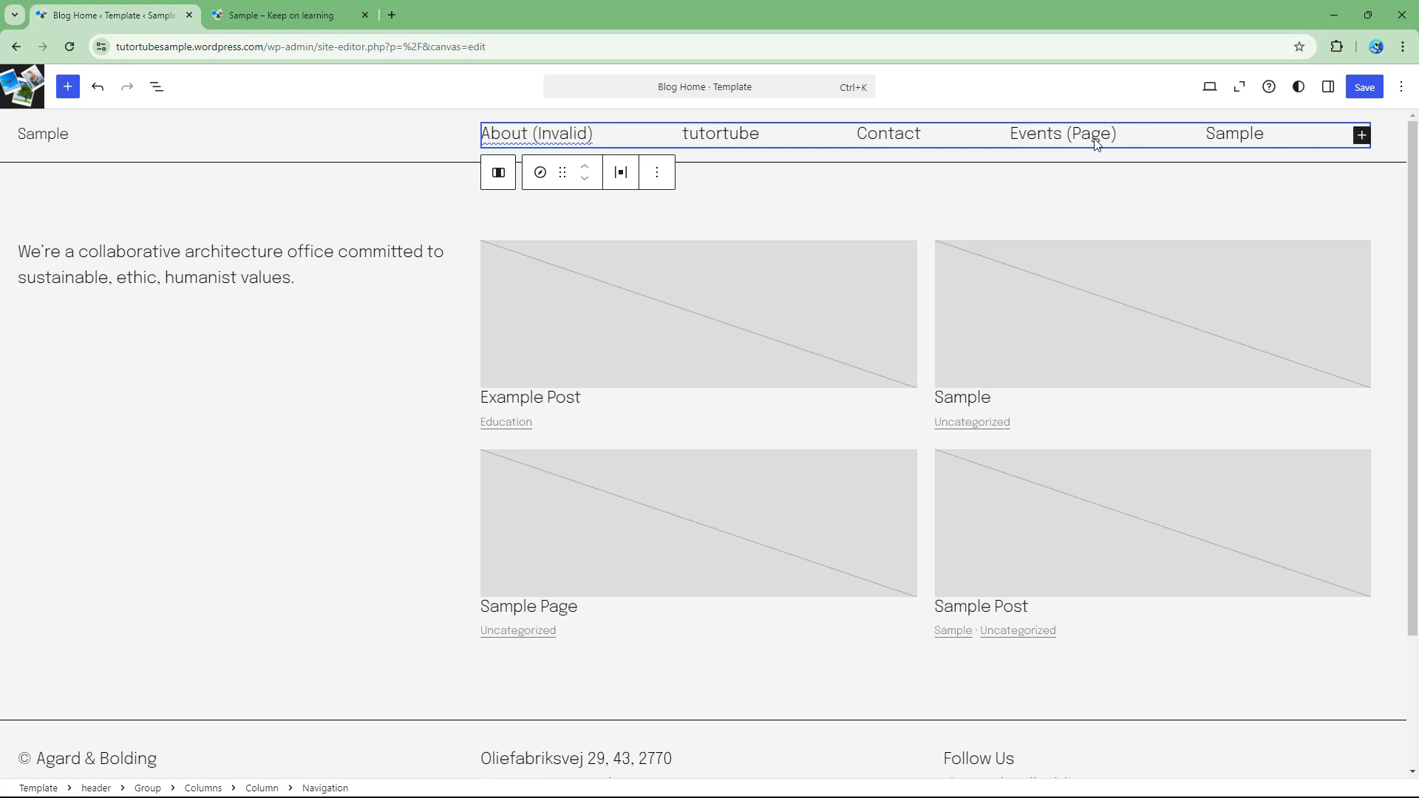
# On the live site, open Events (Page) from the header and scroll to Choose a plan.
pyautogui.click(289, 22)
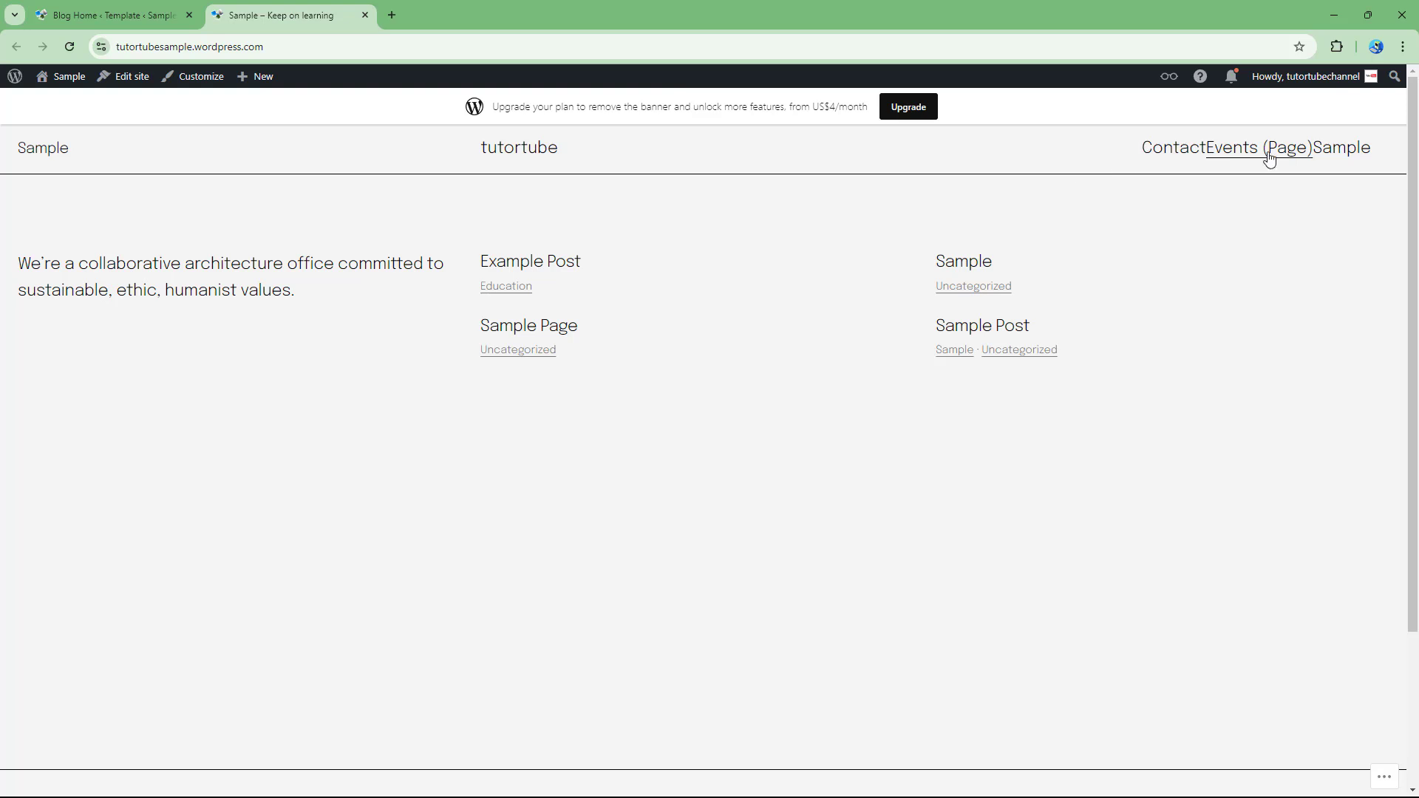
pyautogui.click(90, 16)
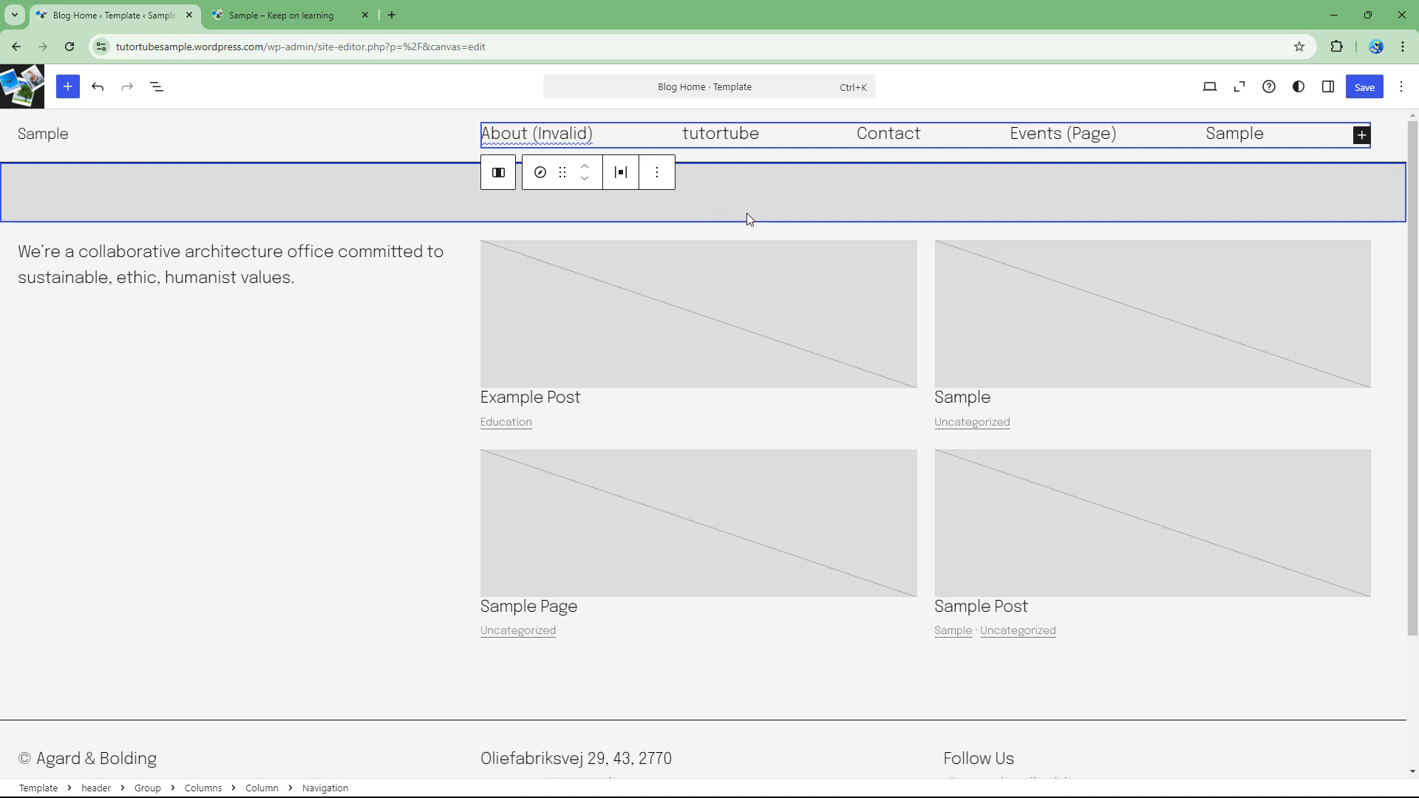
pyautogui.click(278, 11)
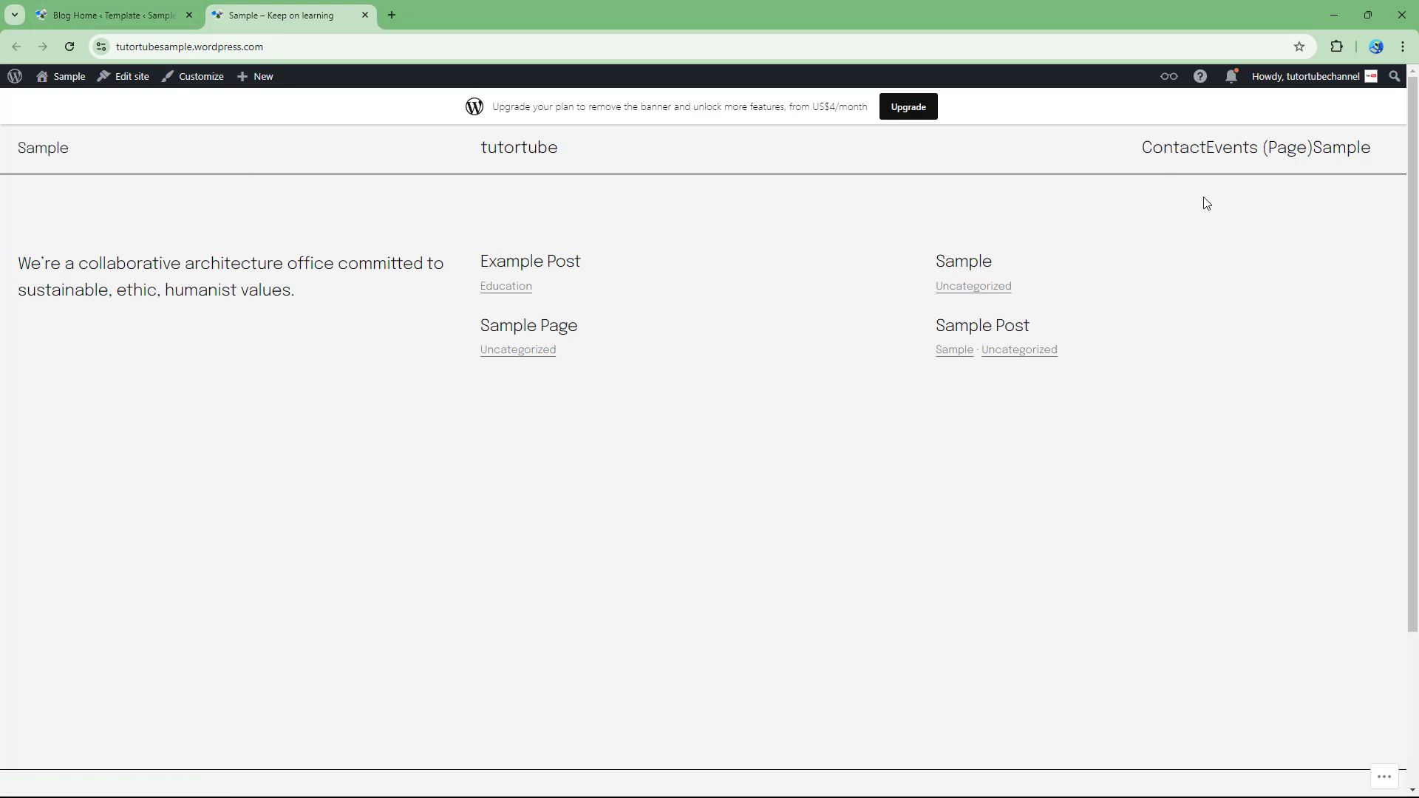
pyautogui.click(1232, 154)
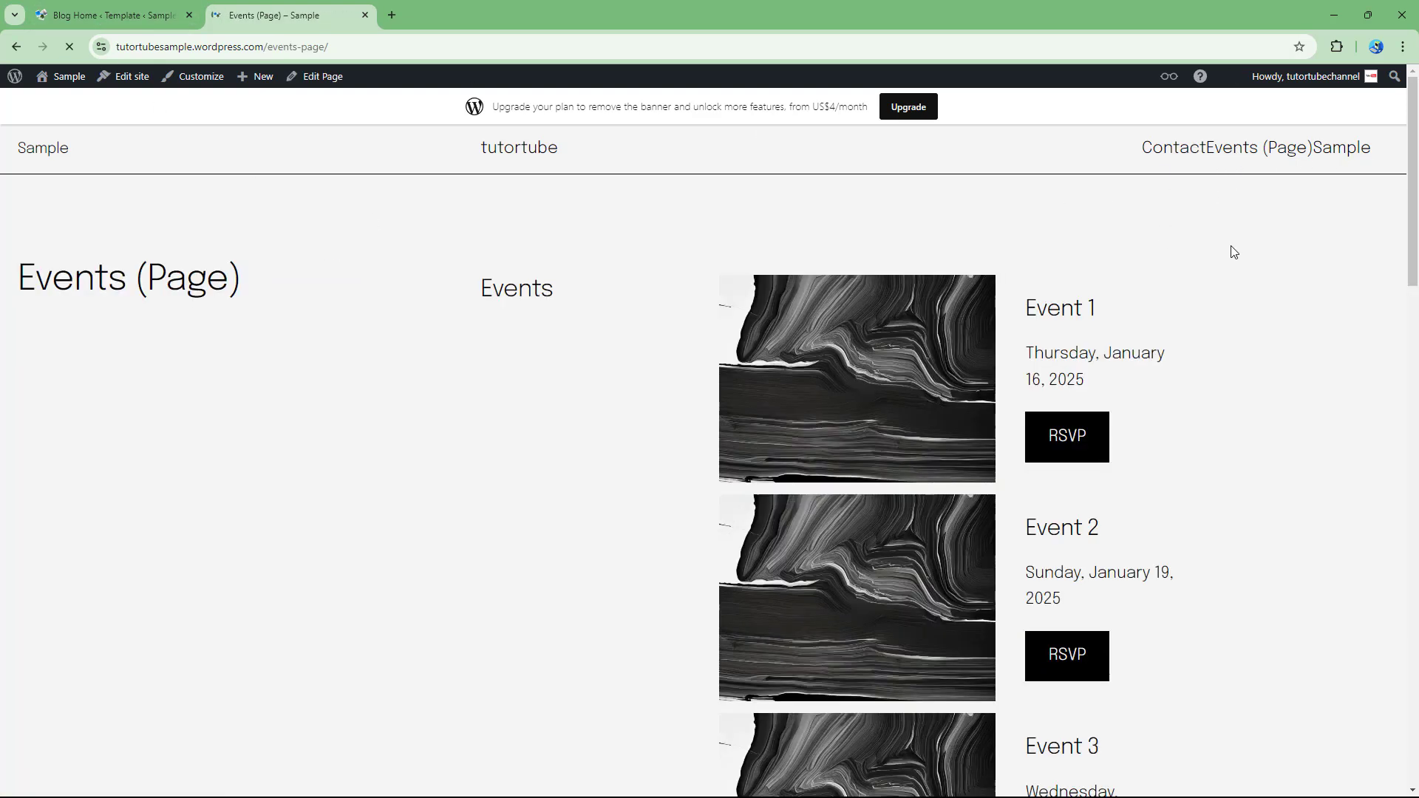
pyautogui.scroll(-4, 1126, 438)
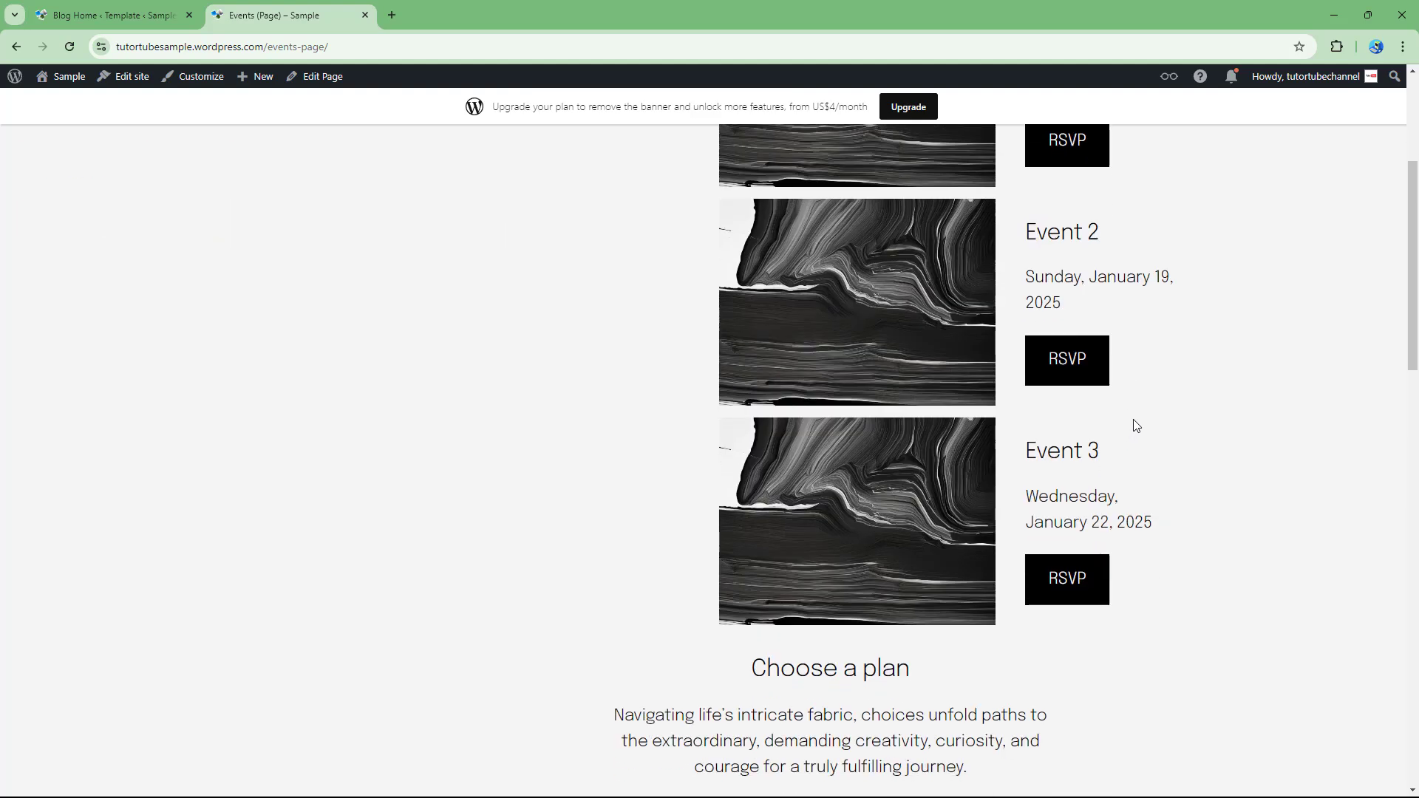